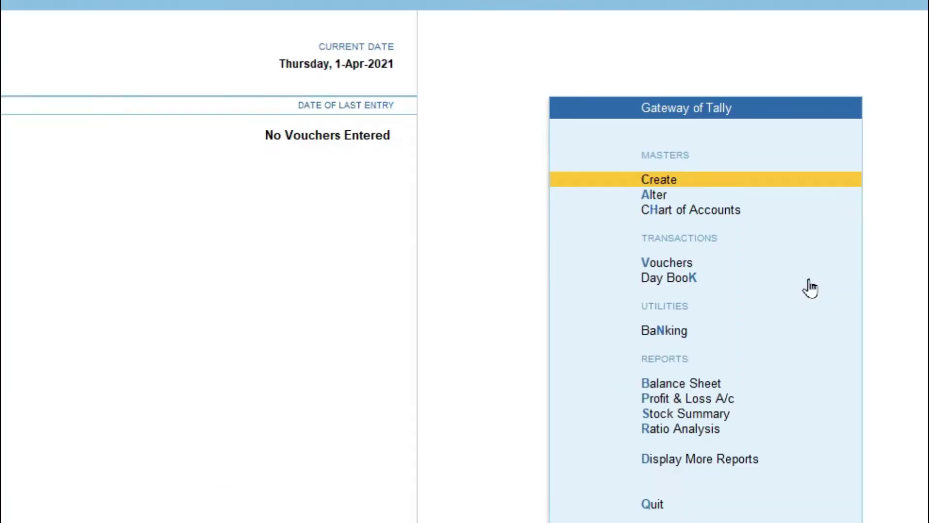
key("Return")
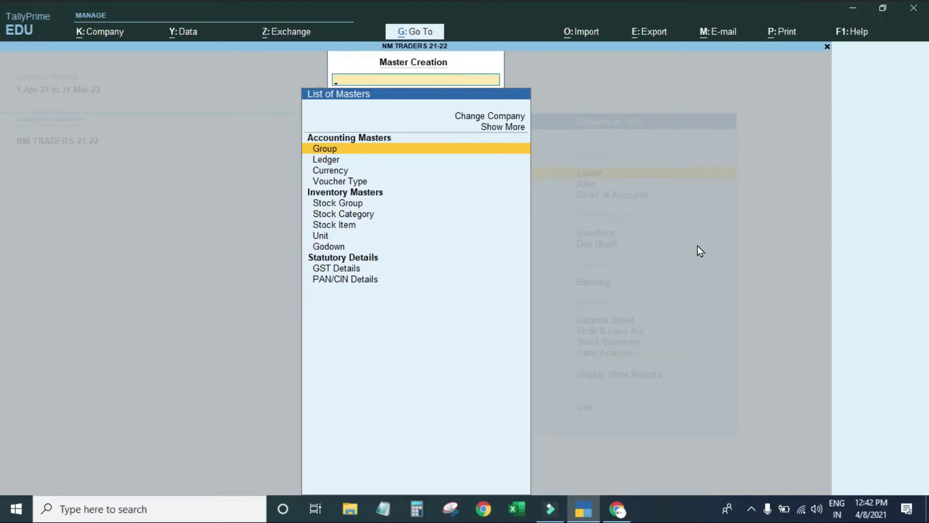
key("Escape")
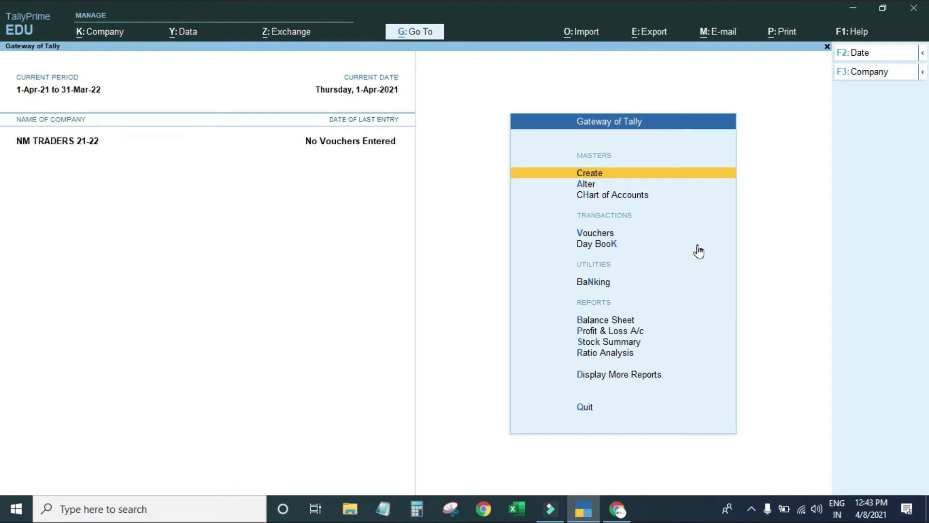
key("Down")
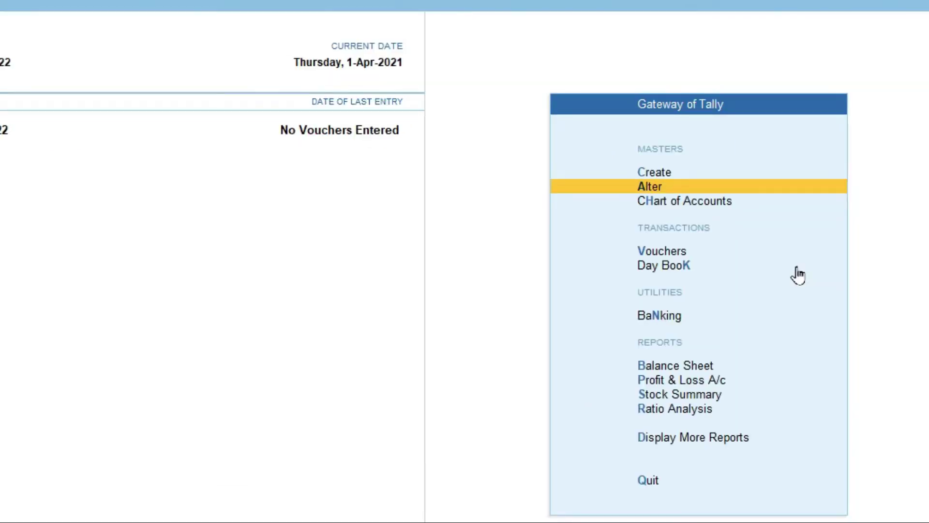
Open the Chart of Accounts briefly, then close it again.
key("Down")
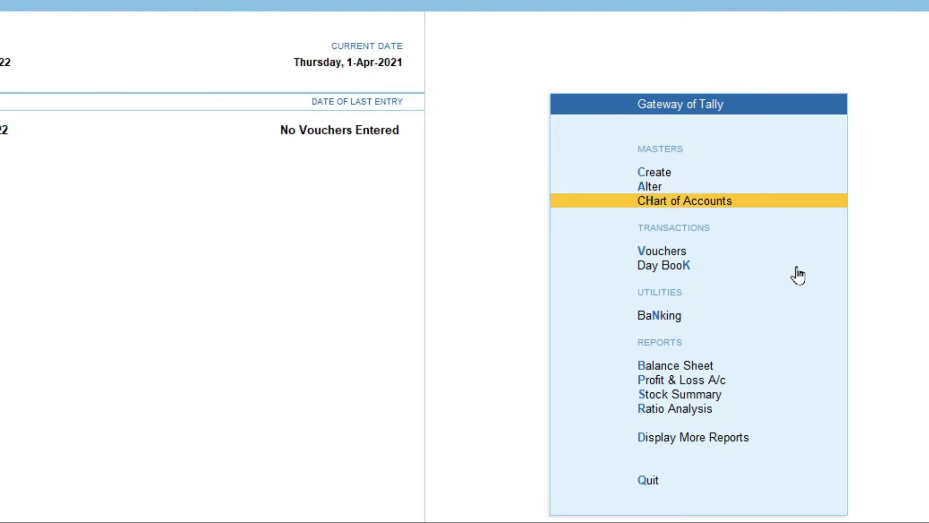
key("Return")
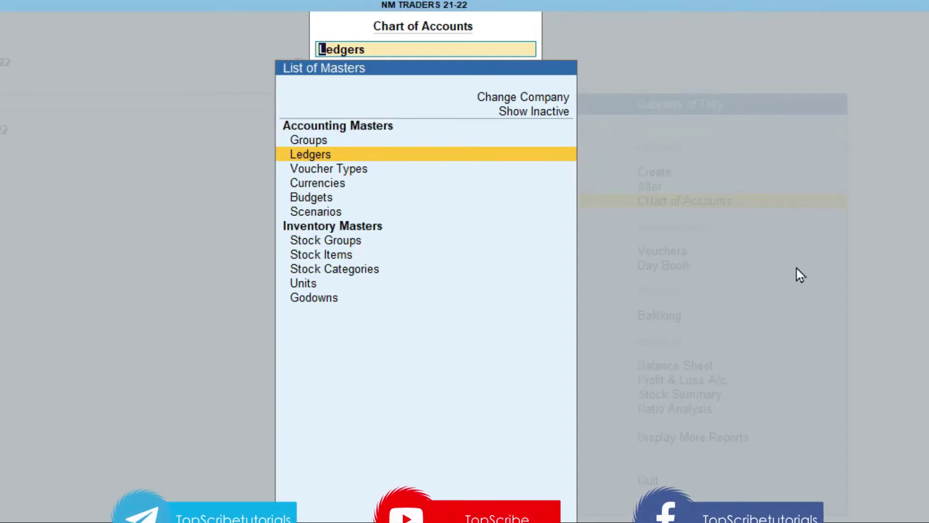
key("BackSpace")
key("Escape")
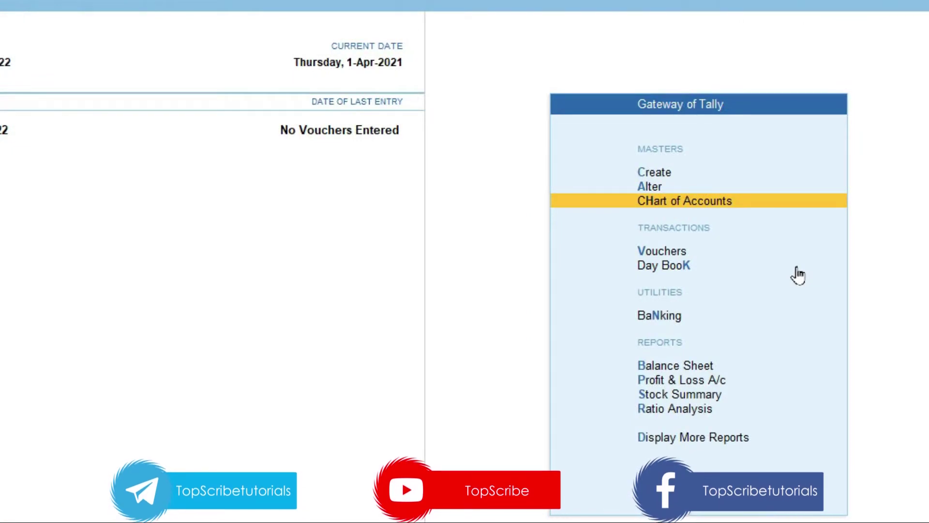
Go back to Create in Gateway of Tally to list the masters available for creation.
key("Up")
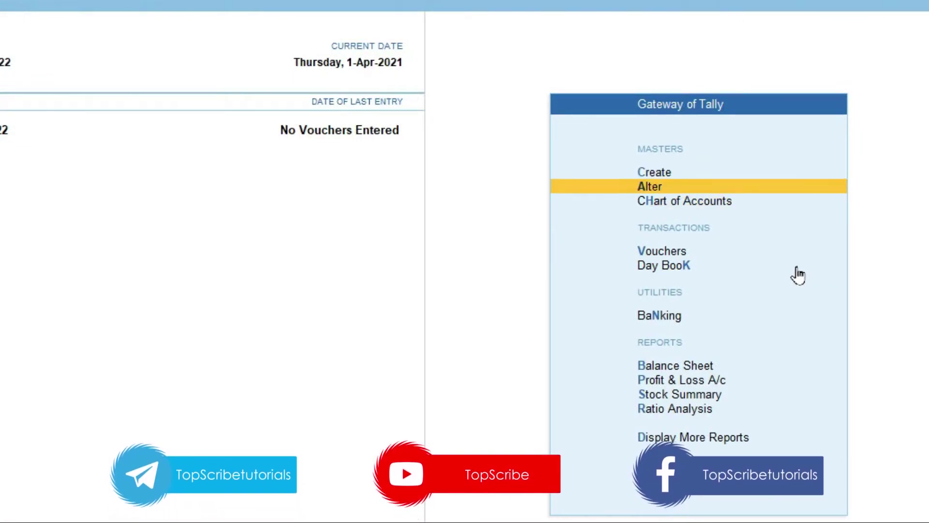
key("Up")
key("Down")
key("Down")
key("Up")
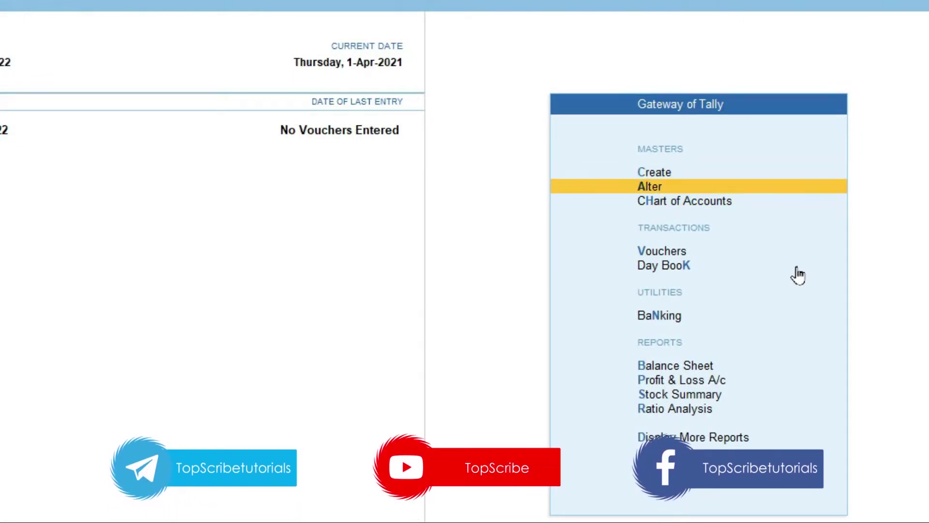
key("Up")
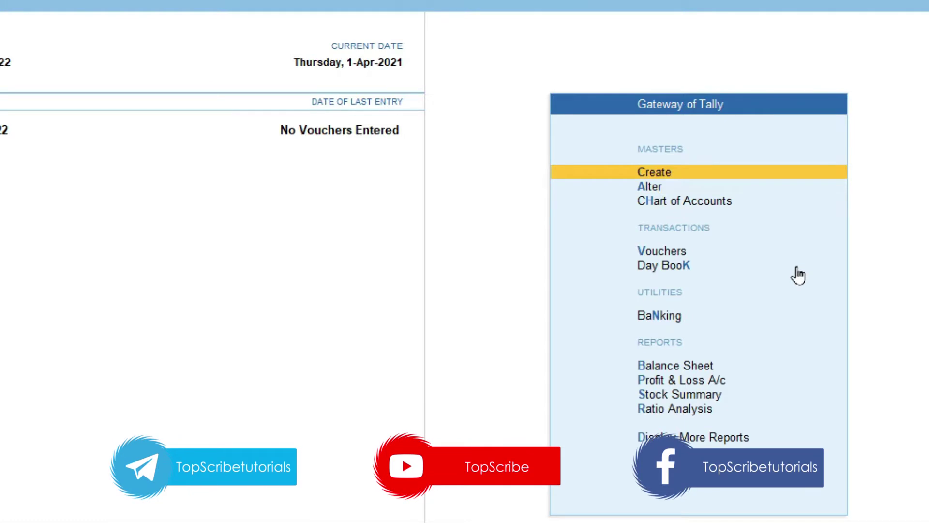
key("Return")
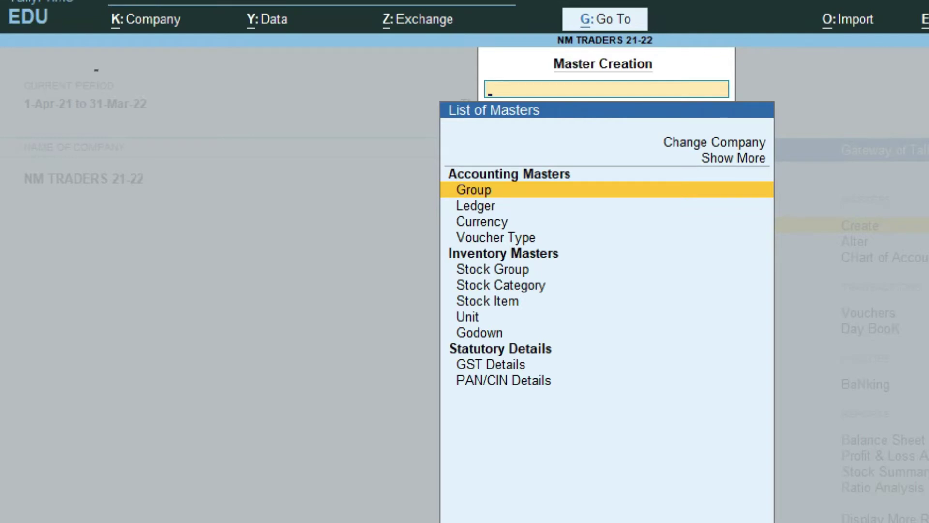
Open the Group creation form and quit it without entering anything.
key("Return")
key("Escape")
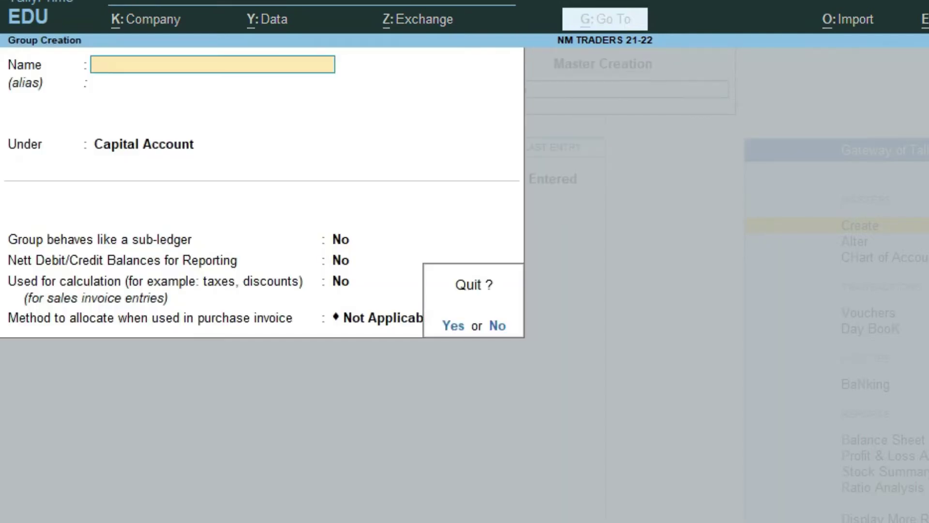
key("y")
key("Escape")
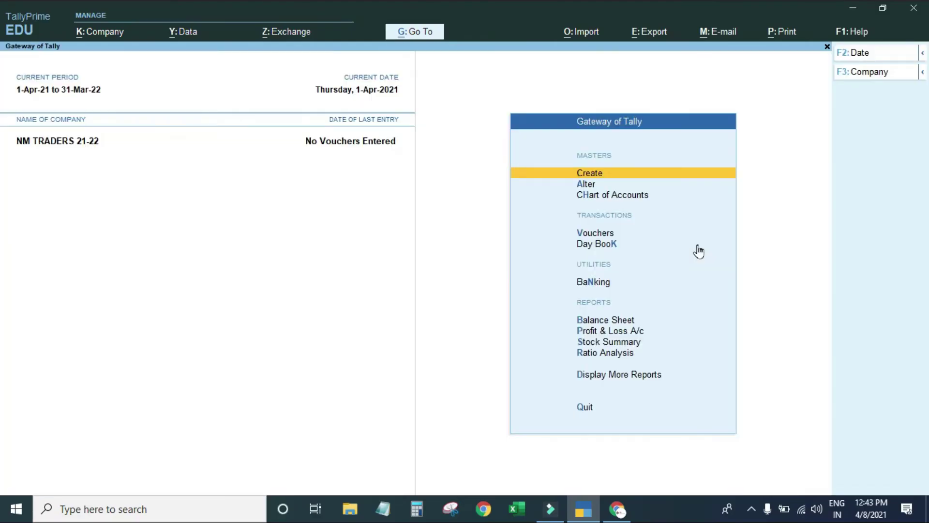
Display all 28 groups via Chart of Accounts > Groups.
key("Down")
key("Down")
key("Return")
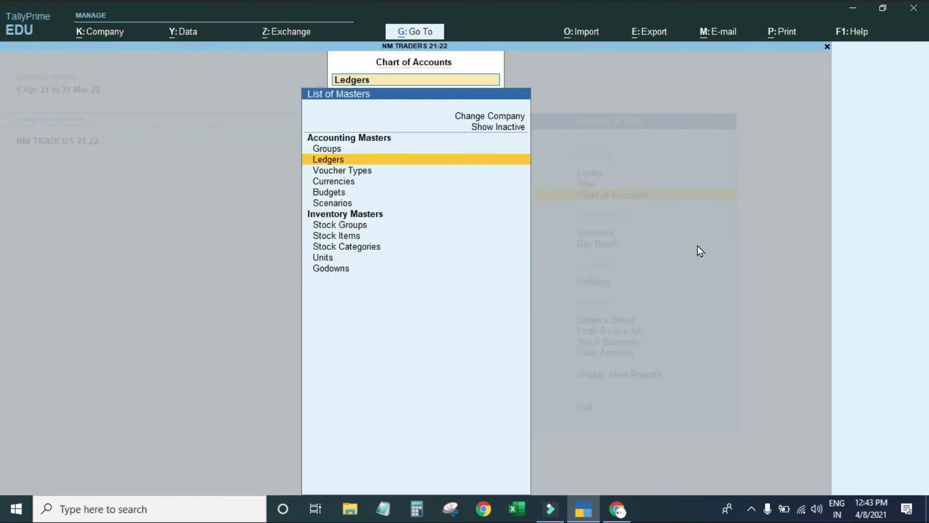
key("Up")
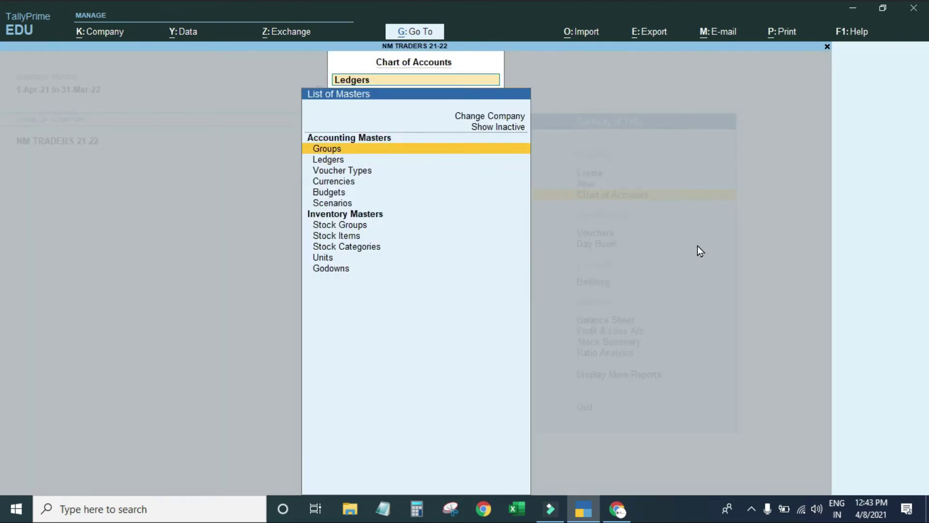
key("Return")
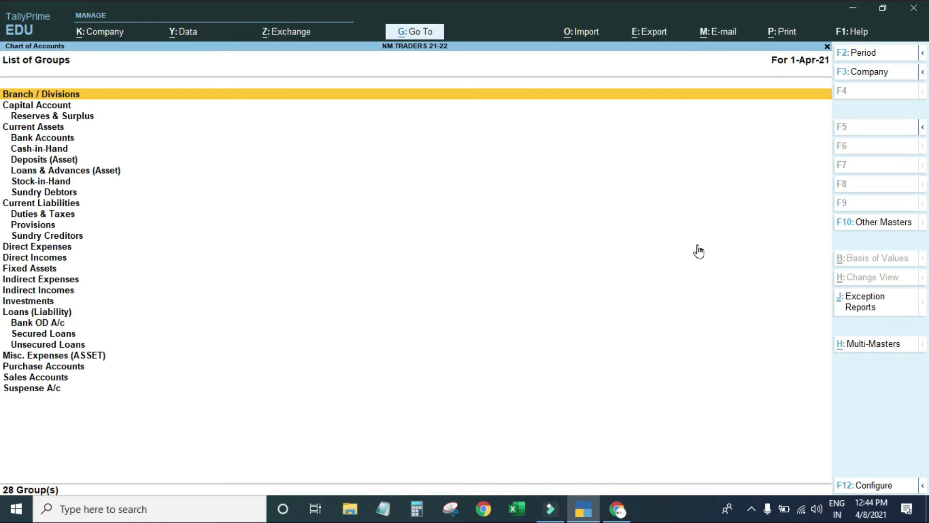
Close the groups list and reopen Master Creation from Gateway of Tally.
key("Escape")
key("Escape")
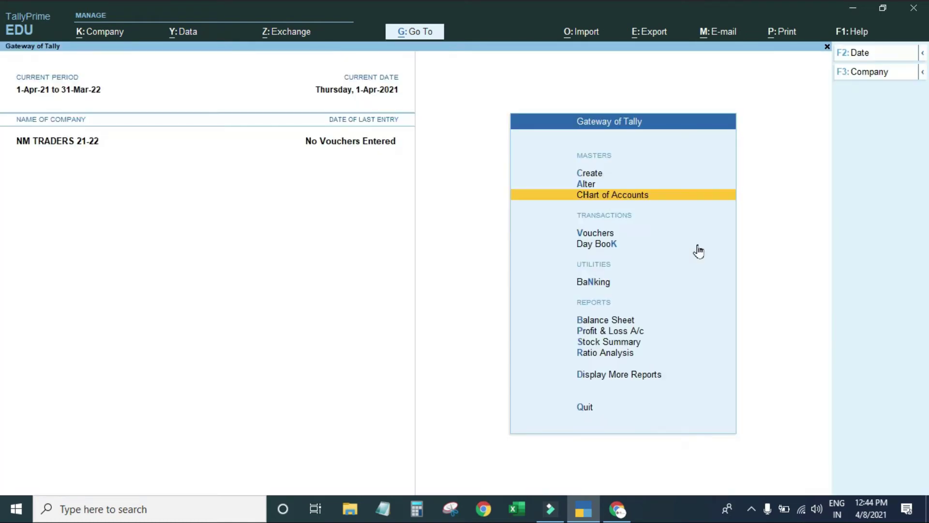
key("Up")
key("Up")
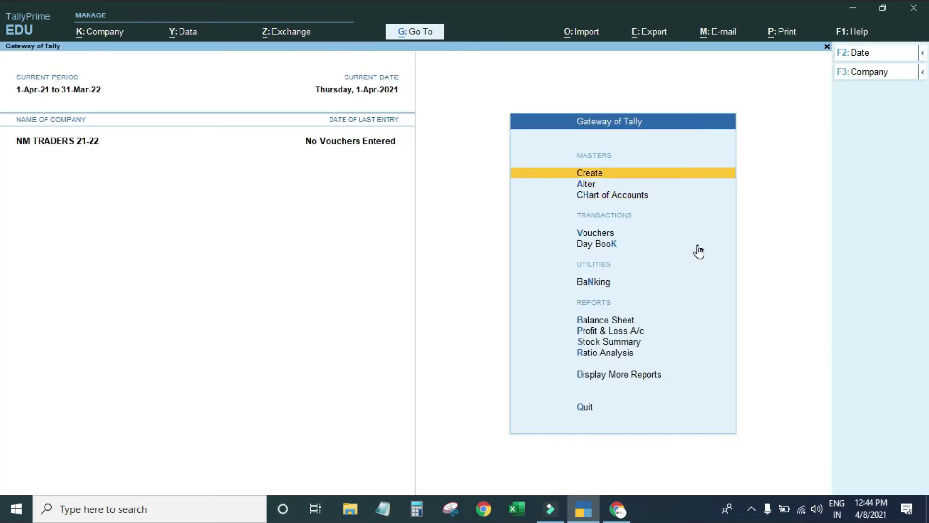
key("Return")
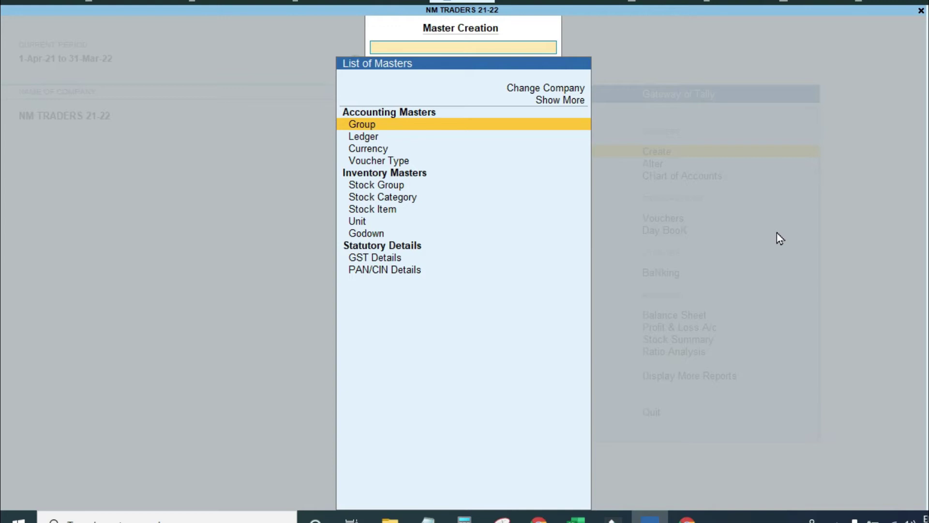
Create group CALICUT SALES under Sundry Debtors, leaving allocation as Not Applicable.
key("Return")
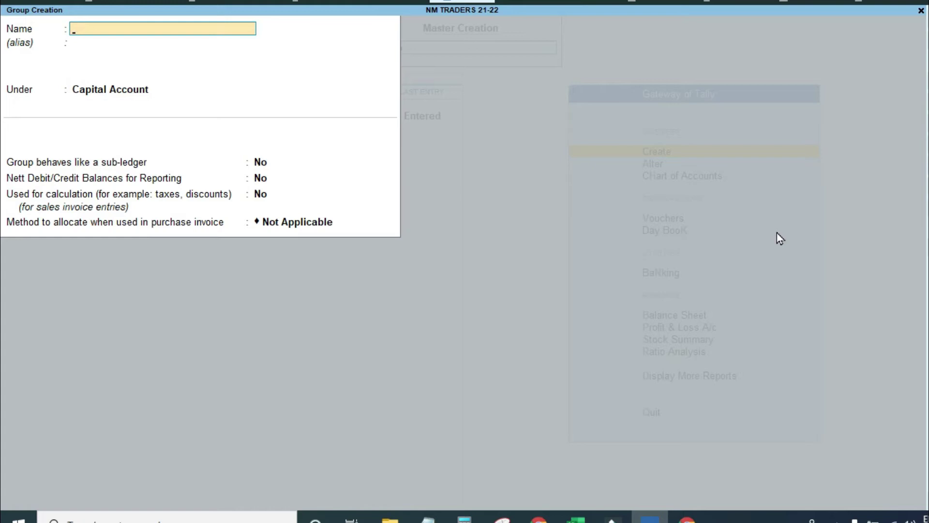
type("CALICUT SALES")
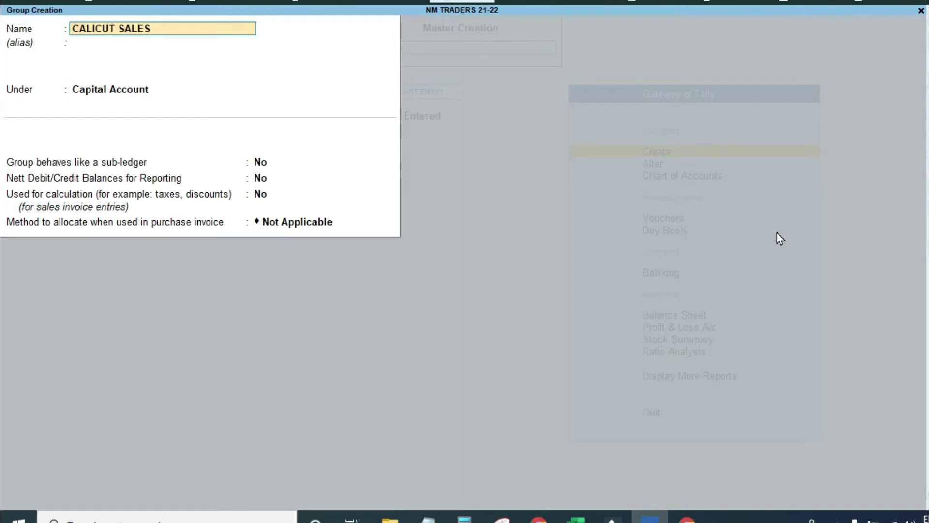
key("Return")
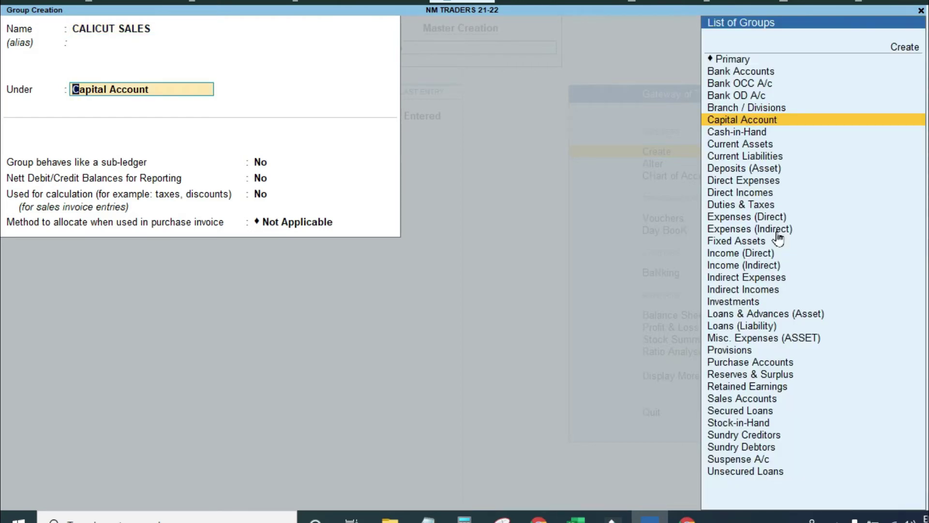
type("SUND")
key("Down")
key("Down")
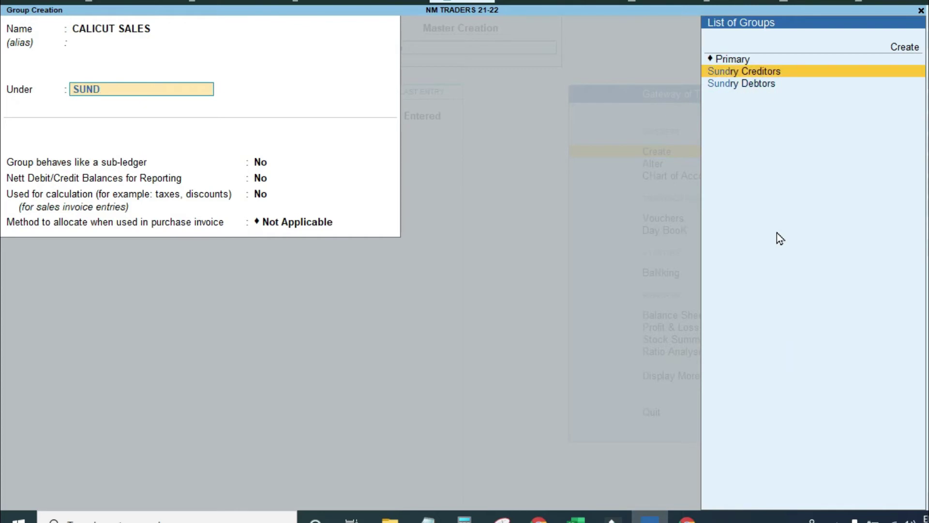
key("Return")
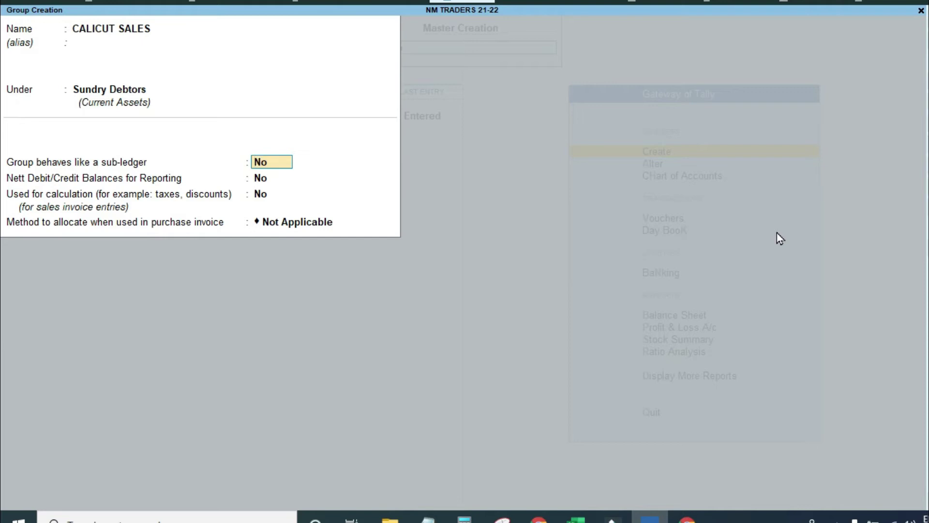
key("Return")
key("Return")
key("Return")
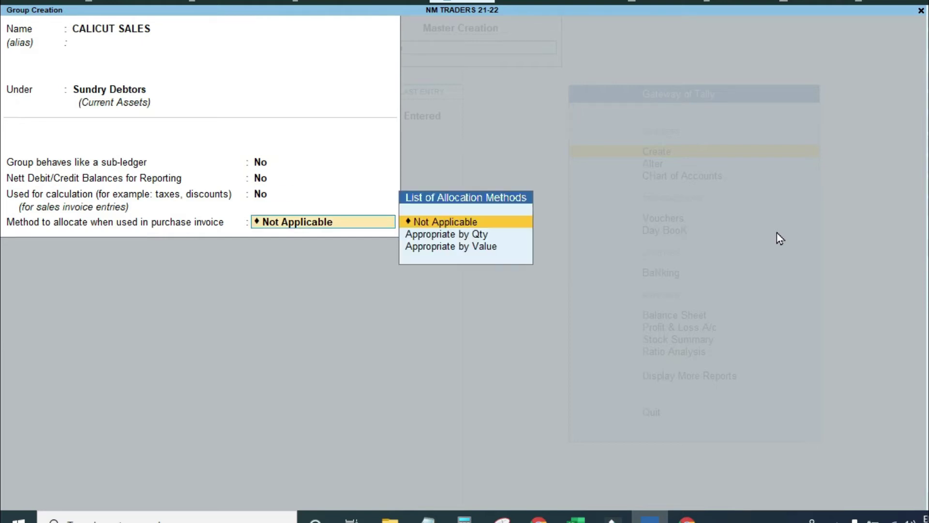
key("Return")
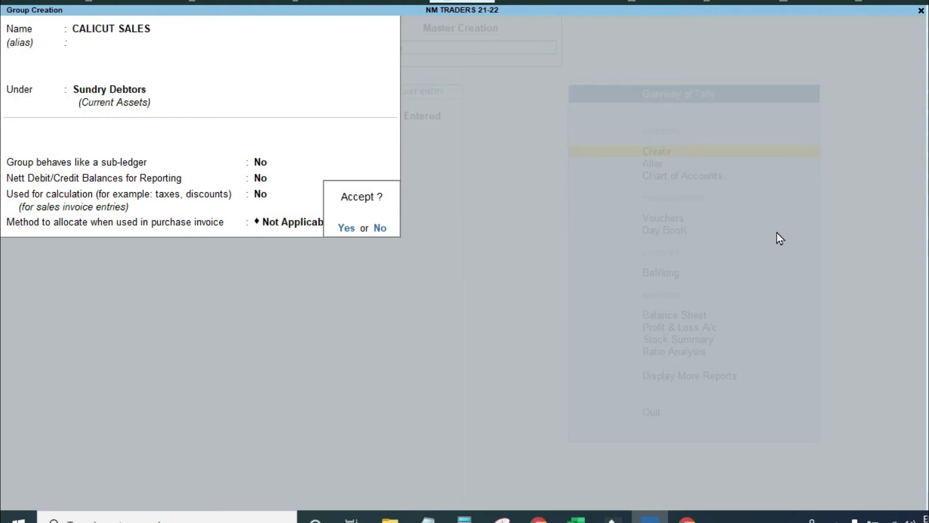
Save the CALICUT SALES group and exit Master Creation.
key("Return")
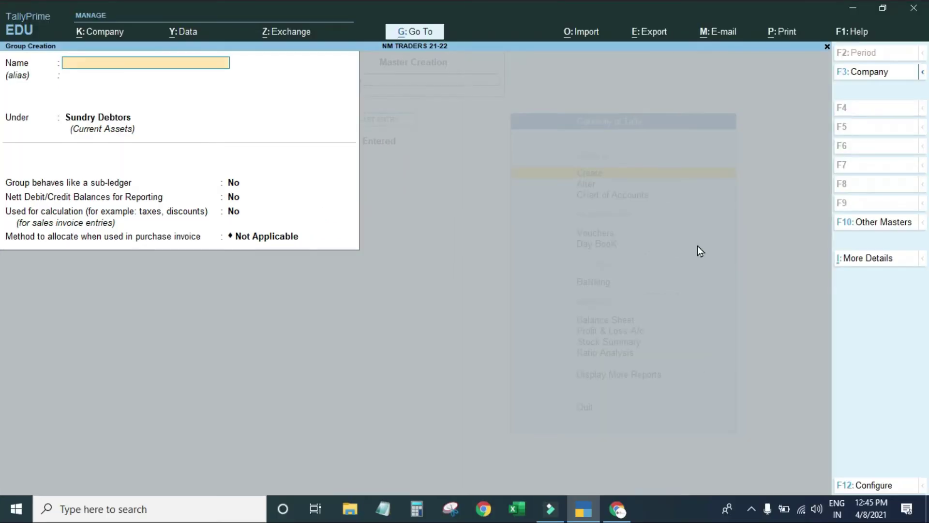
key("Escape")
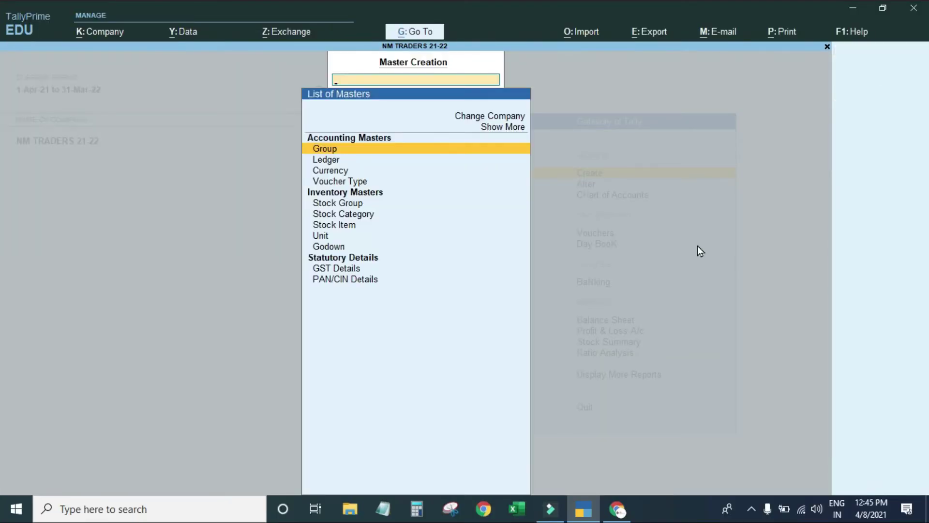
key("Escape")
Verify CALICUT SALES is listed under Sundry Debtors among the 29 groups.
key("Down")
key("Down")
key("Return")
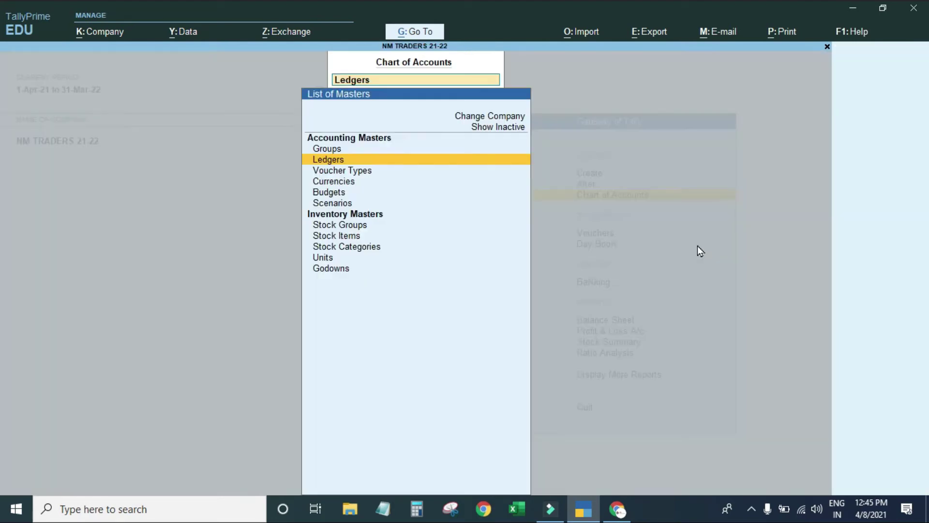
key("Up")
key("Return")
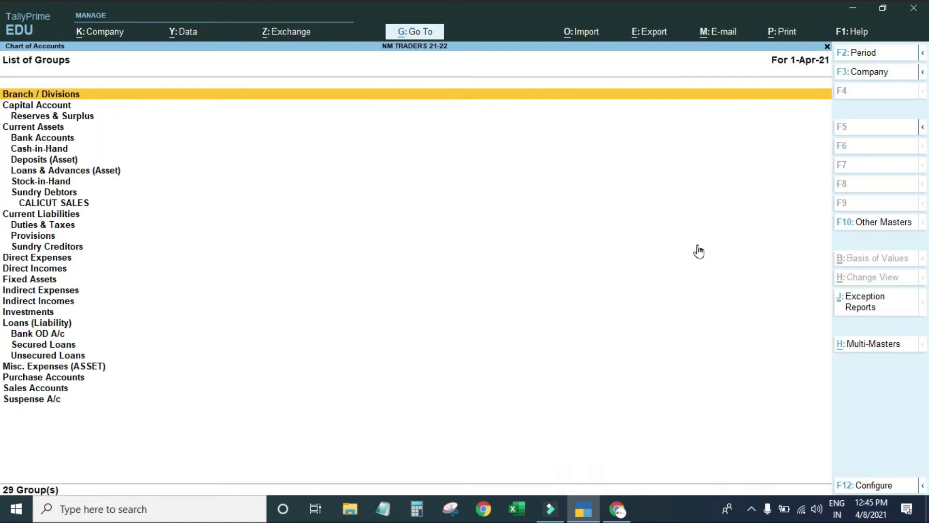
key("Down")
key("Down")
key("Down")
key("Down")
key("Down")
key("Down")
key("Down")
key("Down")
key("Down")
key("Down")
key("Down")
key("Up")
key("Up")
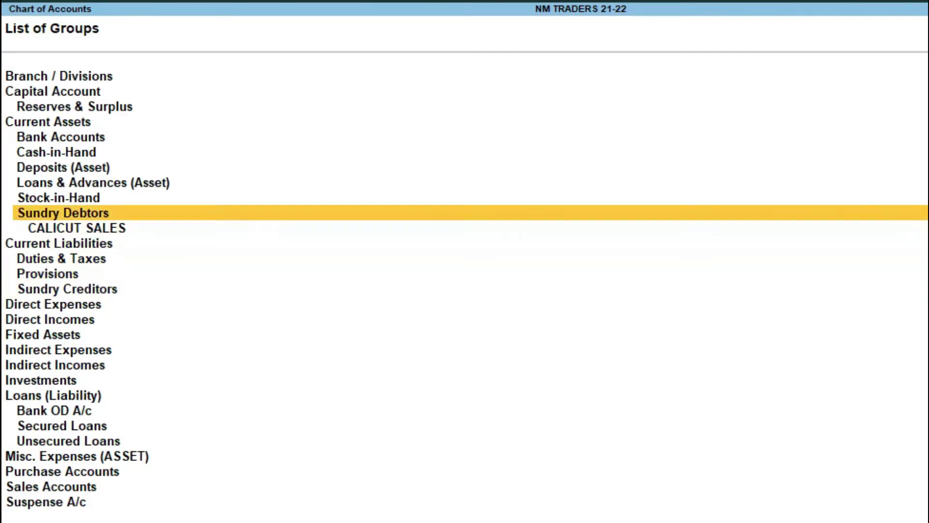
key("Down")
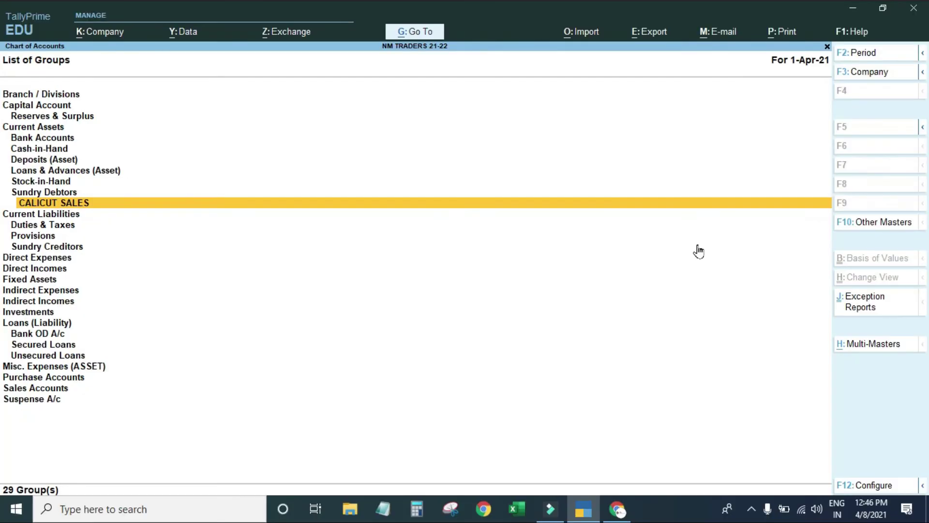
key("Return")
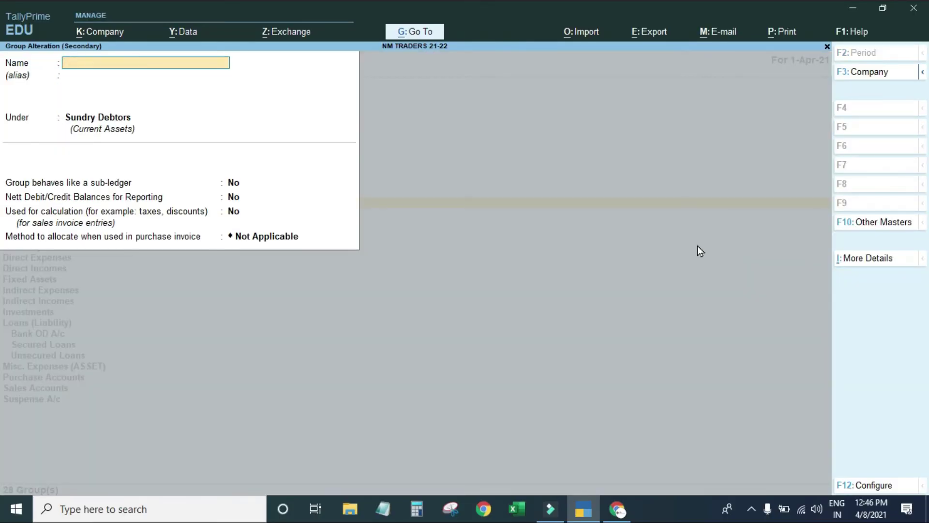
key("Escape")
key("Escape")
key("Escape")
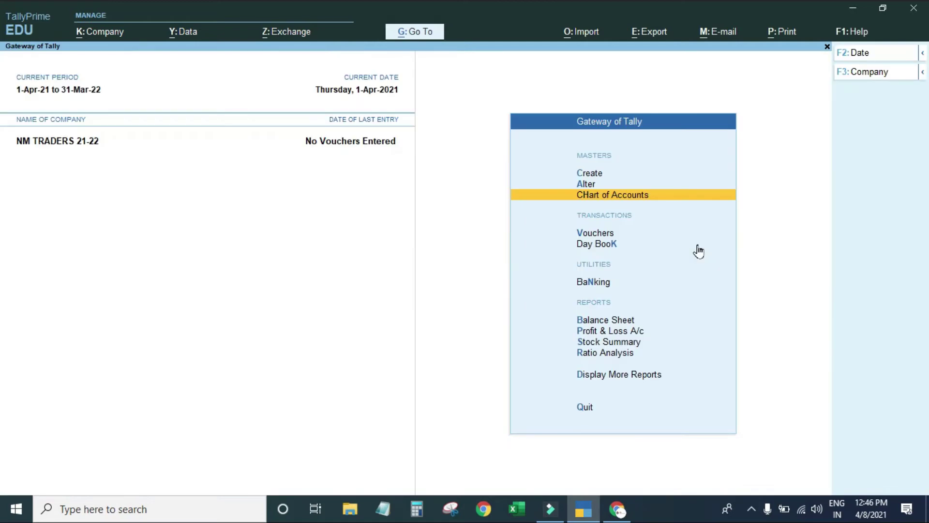
key("Up")
key("Up")
key("Return")
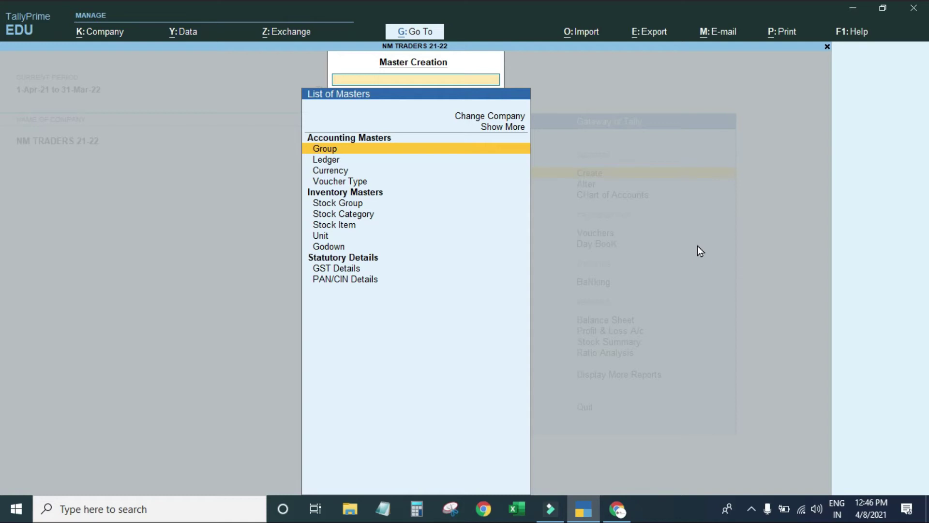
key("Down")
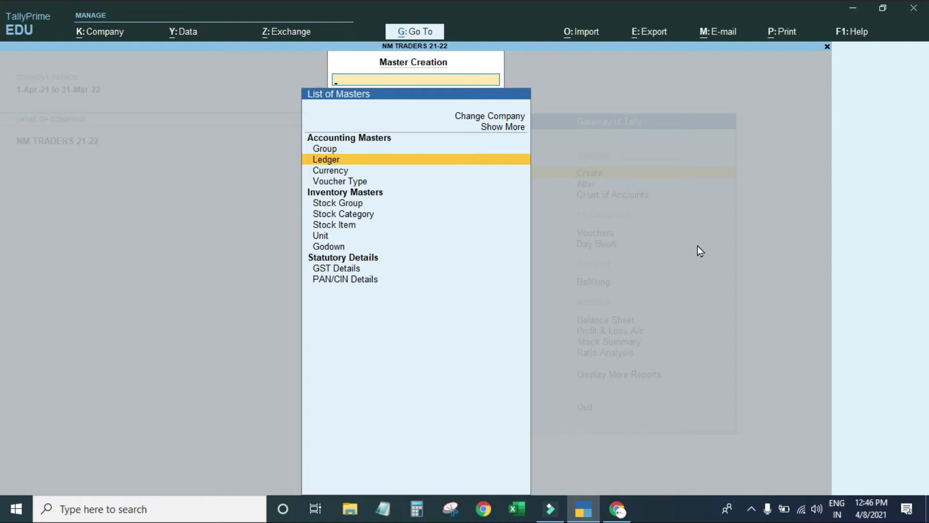
key("Return")
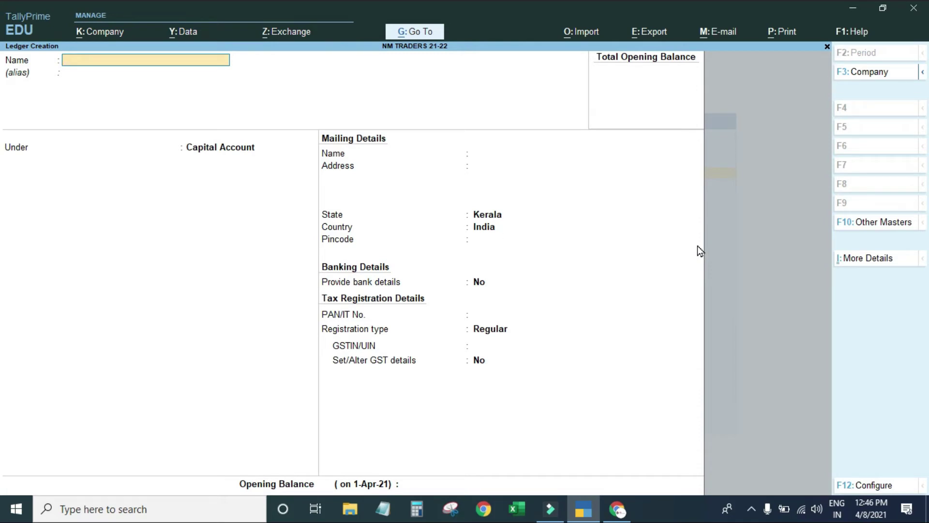
key("Escape")
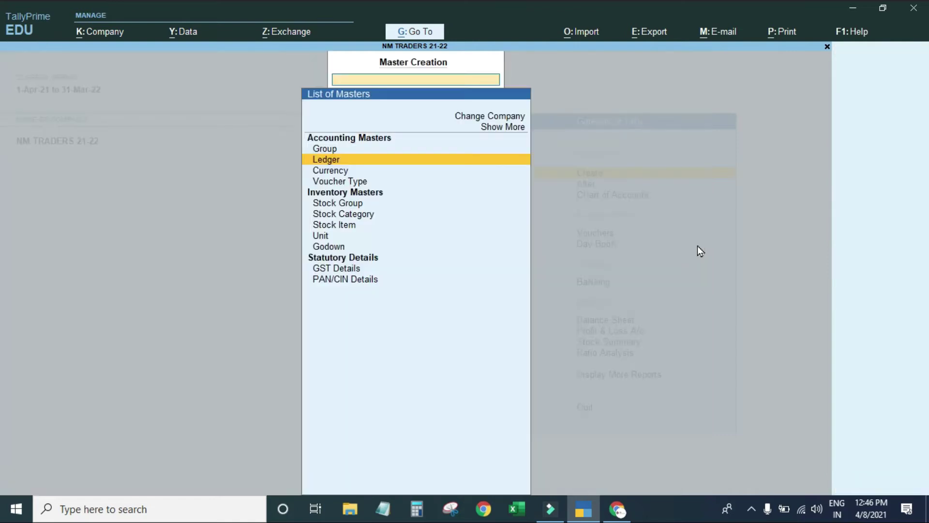
key("Escape")
key("h")
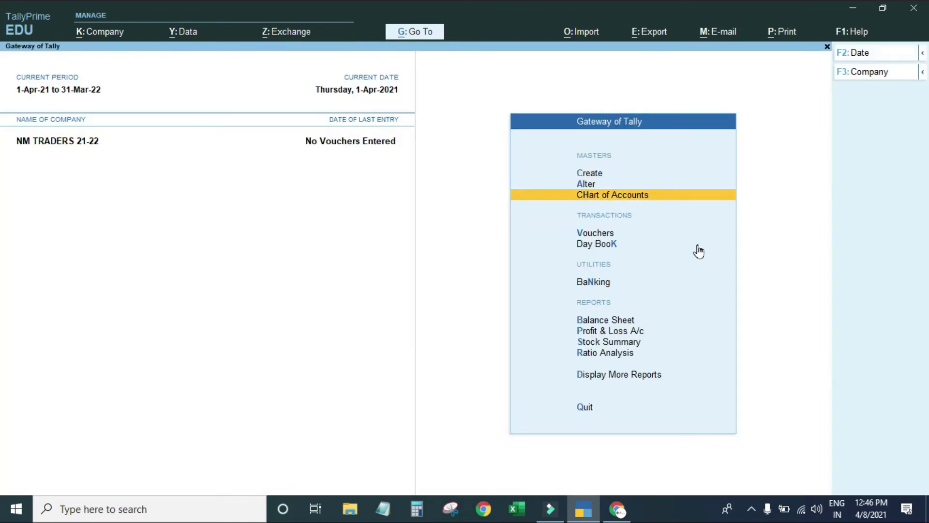
Browse the List of Ledgers, showing 29 groups plus Cash and Profit & Loss A/c.
key("Return")
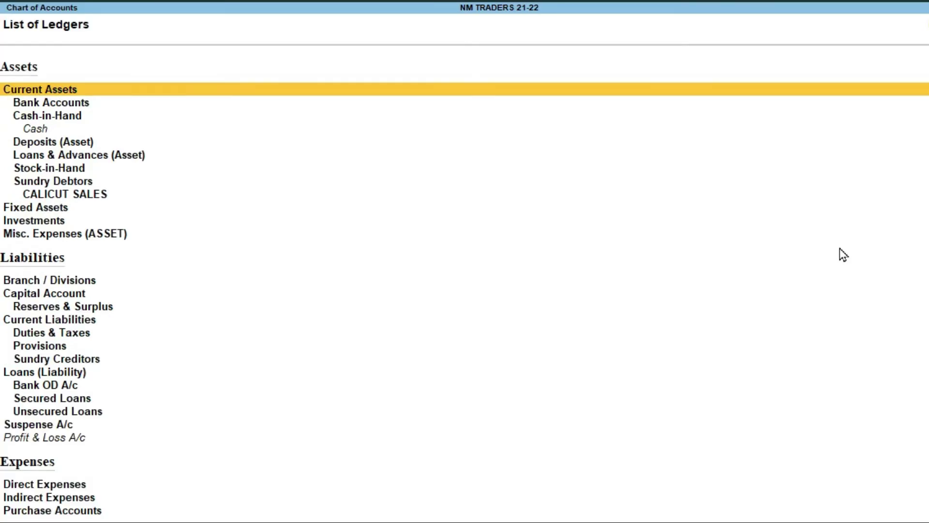
key("Down")
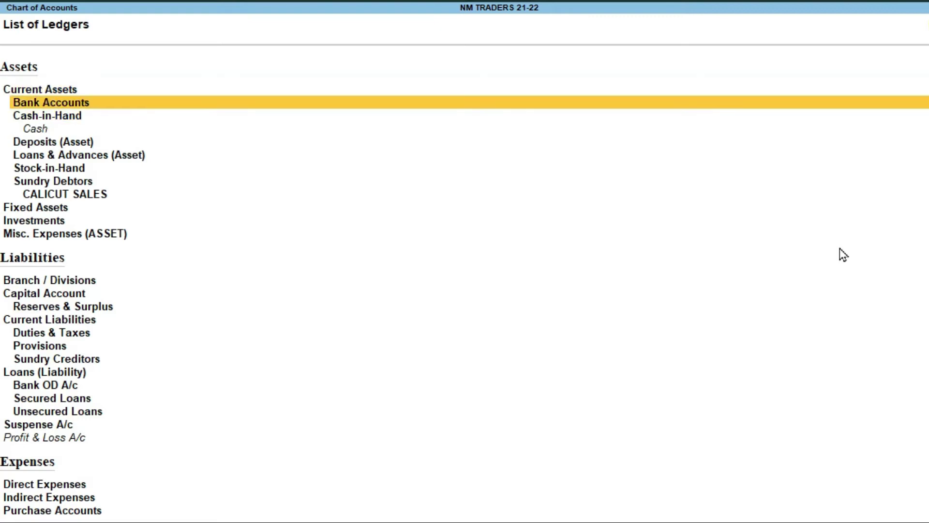
key("Down")
key("Down")
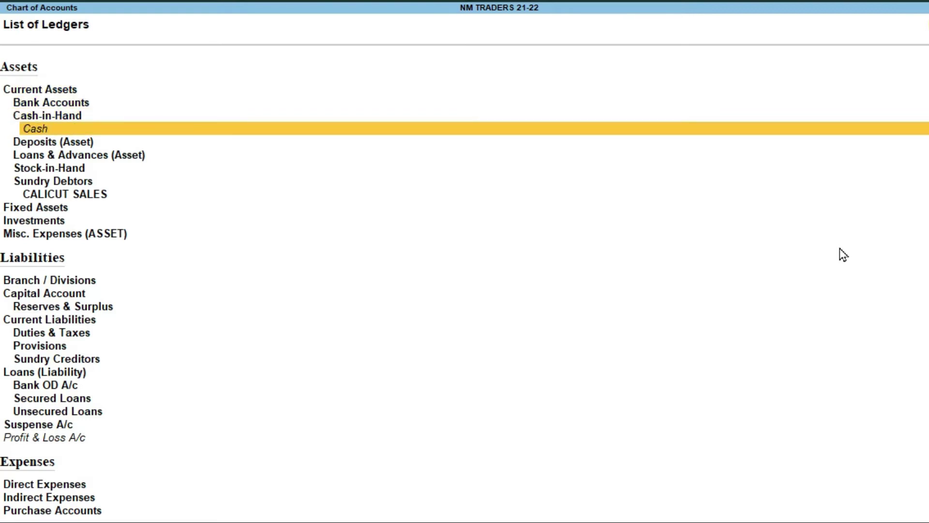
key("Down")
key("Down")
key("Down")
key("Down")
key("Down")
key("Down")
key("Down")
key("Down")
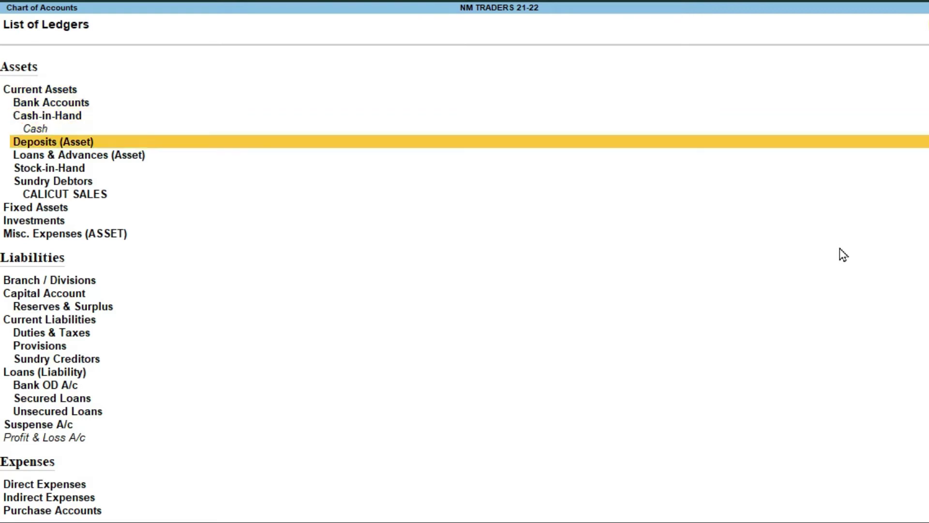
key("Down")
key("Down")
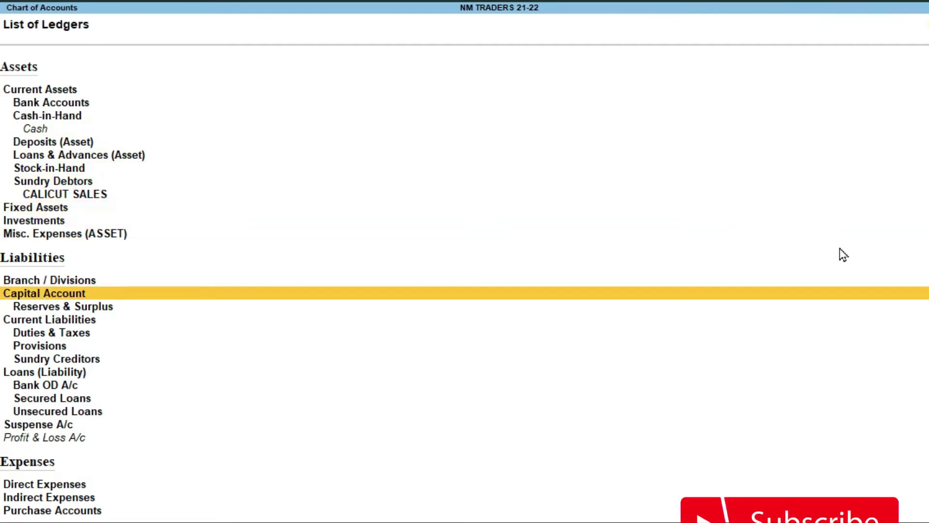
key("Down")
key("Down")
key("Down")
key("Down")
key("Down")
key("Down")
key("Down")
key("Down")
key("Down")
key("Down")
key("Down")
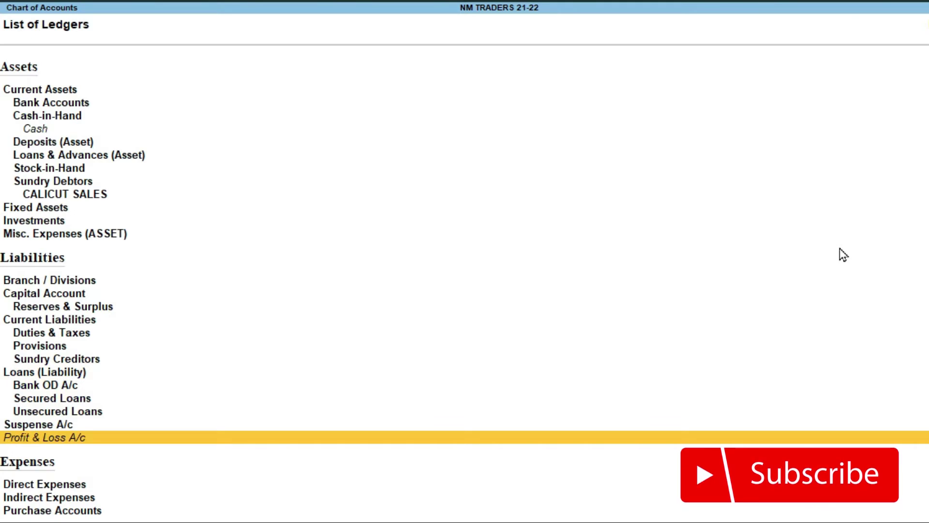
key("Down")
key("Down")
key("Down")
key("Down")
key("Down")
key("Down")
key("Up")
key("Up")
key("Up")
key("Up")
key("Up")
key("Up")
key("Up")
key("Up")
key("Up")
key("Up")
key("Up")
key("Up")
key("Up")
key("Up")
key("Up")
key("Up")
key("Up")
key("Up")
key("Up")
key("Up")
key("Up")
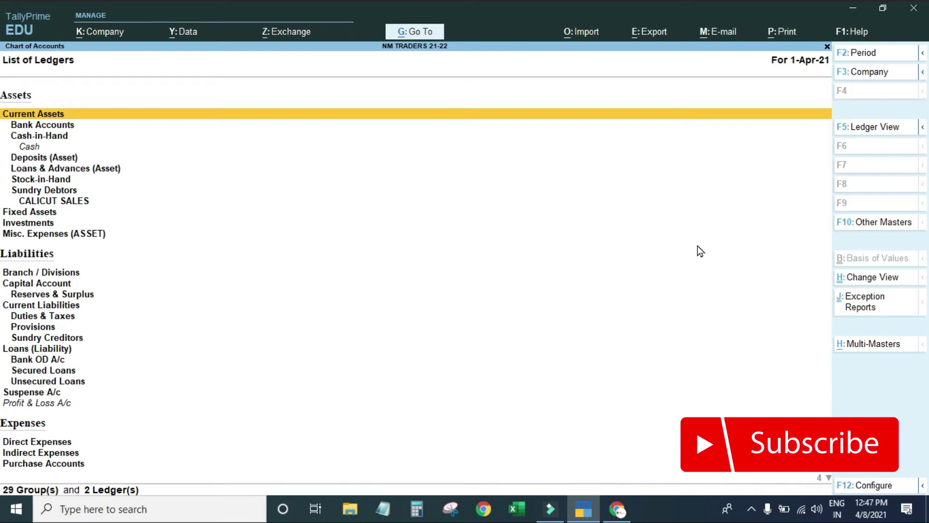
Close the List of Ledgers and reopen Master Creation, which offers Ledger.
key("Escape")
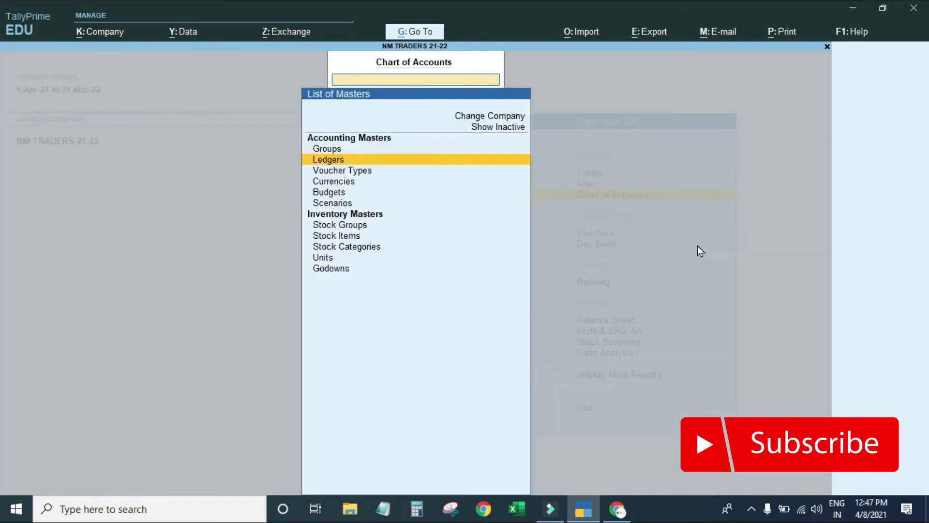
key("Escape")
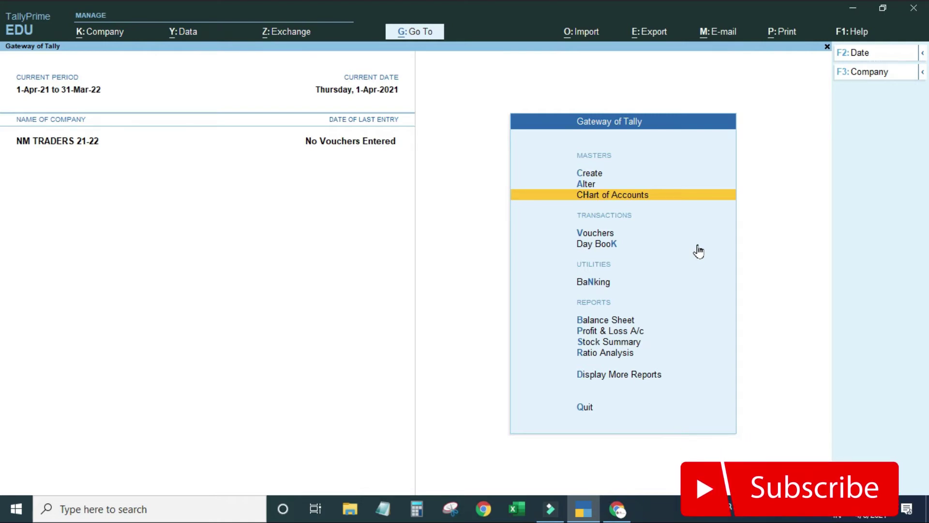
key("Up")
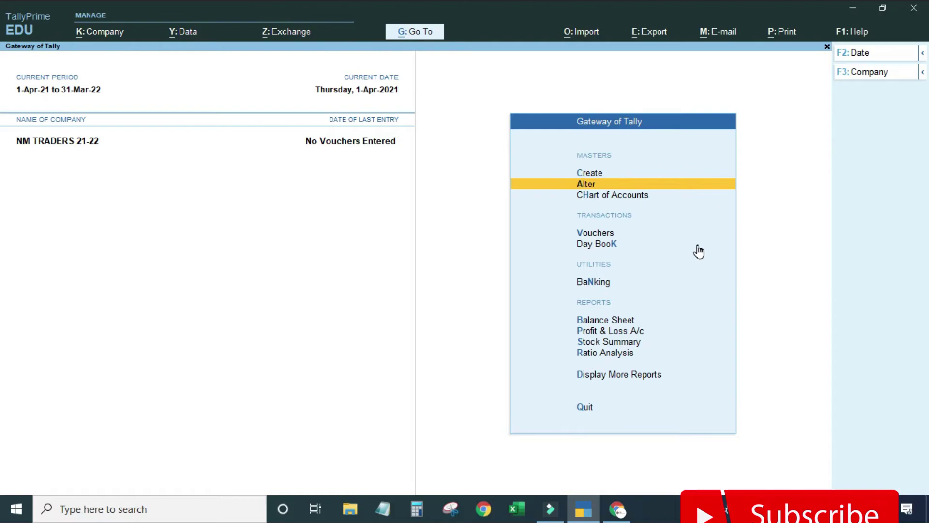
key("Up")
key("Return")
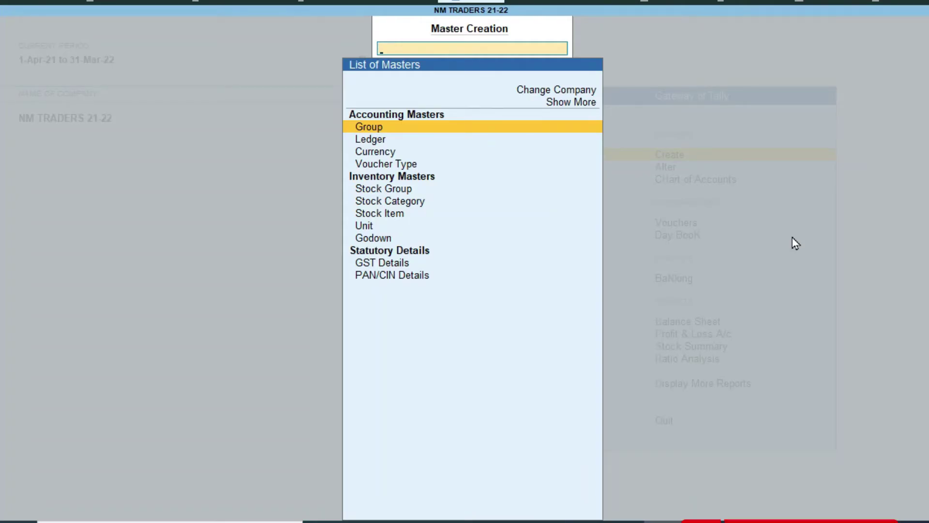
Start a new ledger named A ONE EKM and advance past the alias field.
key("Down")
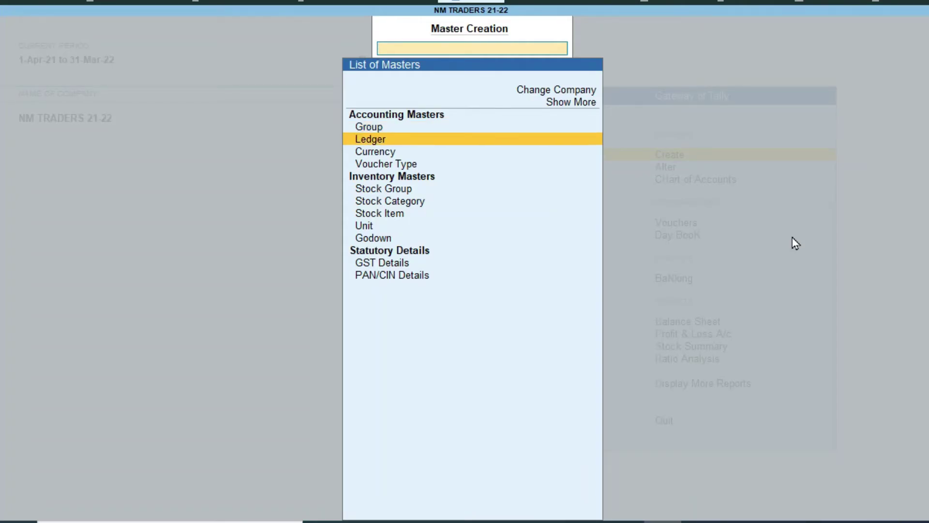
key("Return")
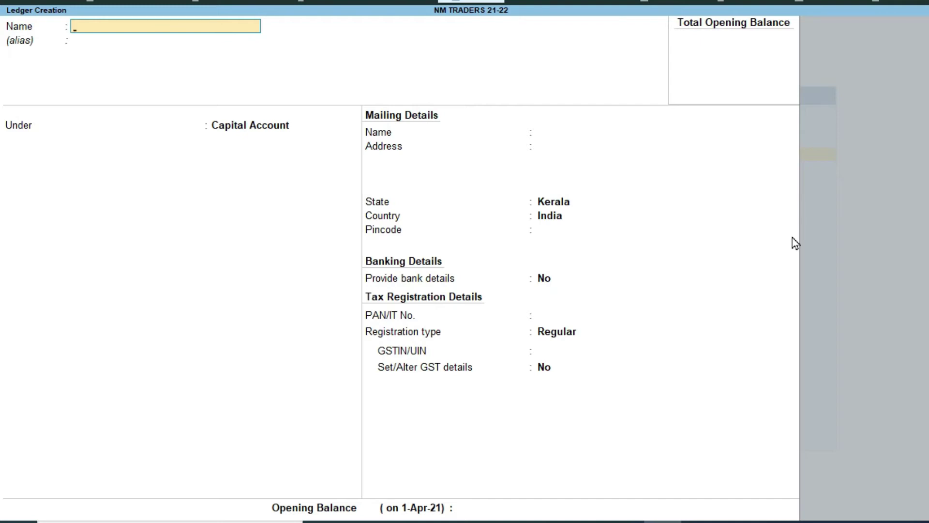
type("A ONE EKM")
key("Return")
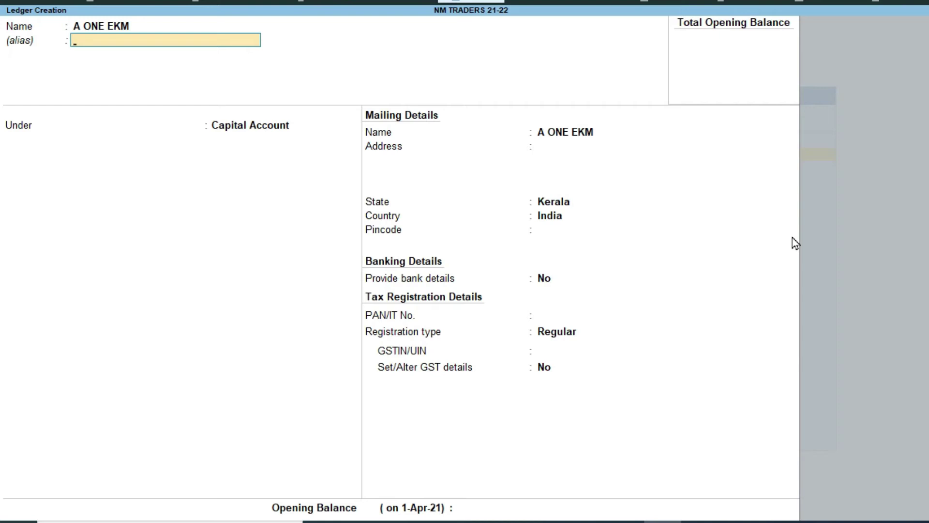
key("Return")
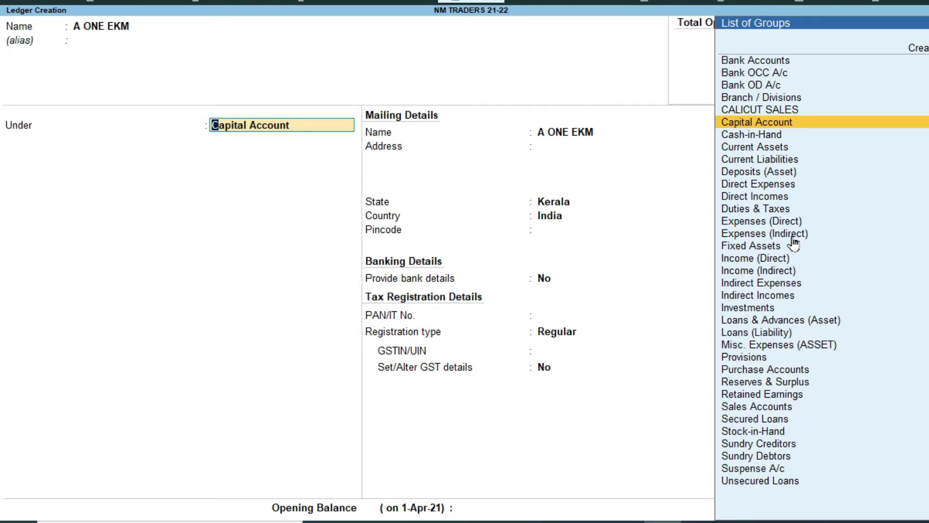
Put A ONE EKM under Sundry Creditors with bill-by-bill on and 20-day credit period.
type("SUND")
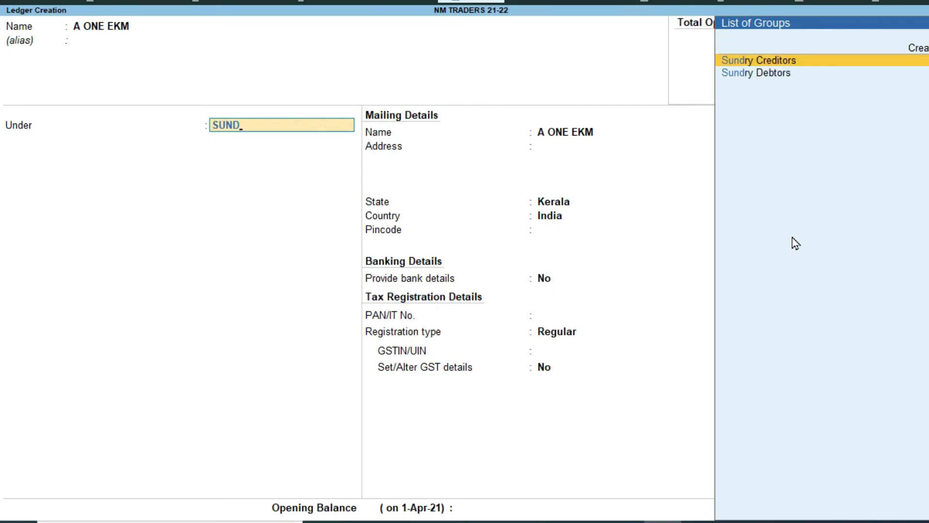
key("Return")
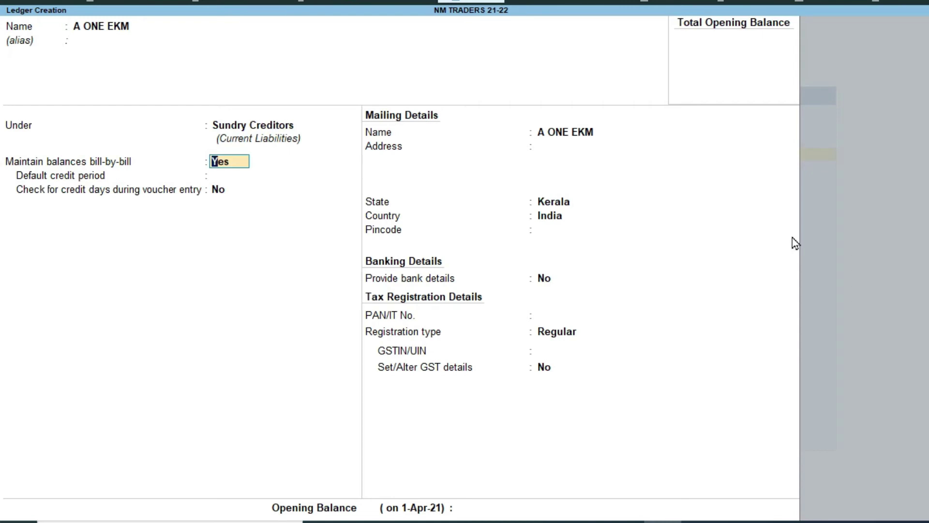
key("Return")
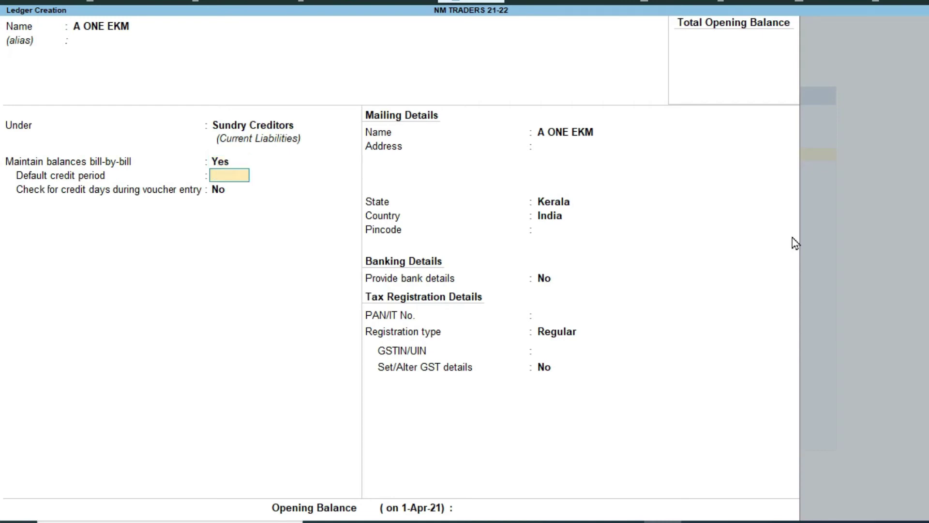
type("20")
key("Return")
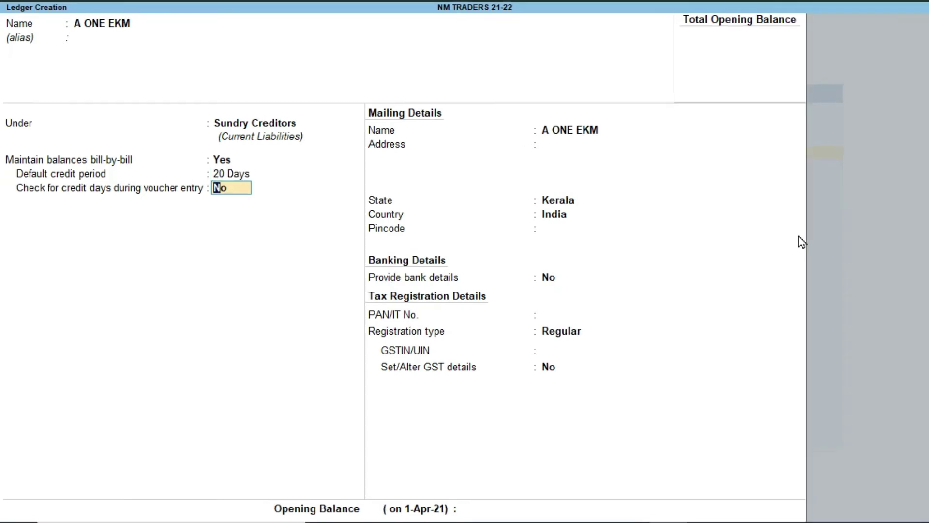
key("Return")
key("Return")
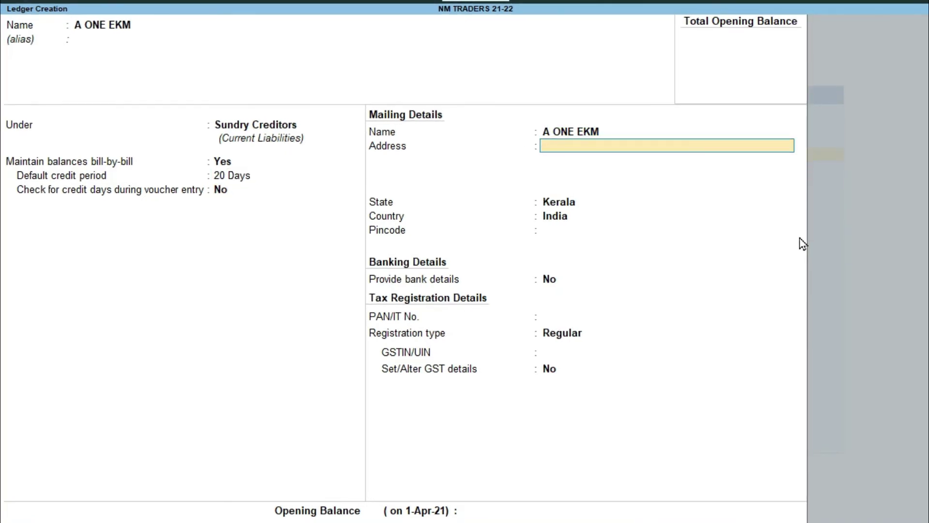
Enter A ONE EKM's mailing address lines and a contact phone number.
type("FLAT")
key("BackSpace")
key("BackSpace")
key("BackSpace")
key("BackSpace")
type("BUILDING NUMBER 1A 1B")
key("Return")
type("EKM")
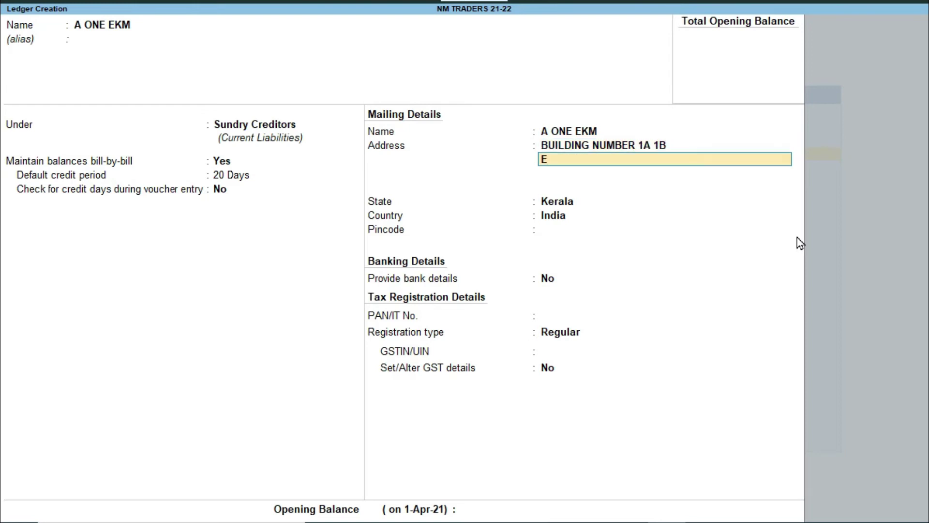
key("Return")
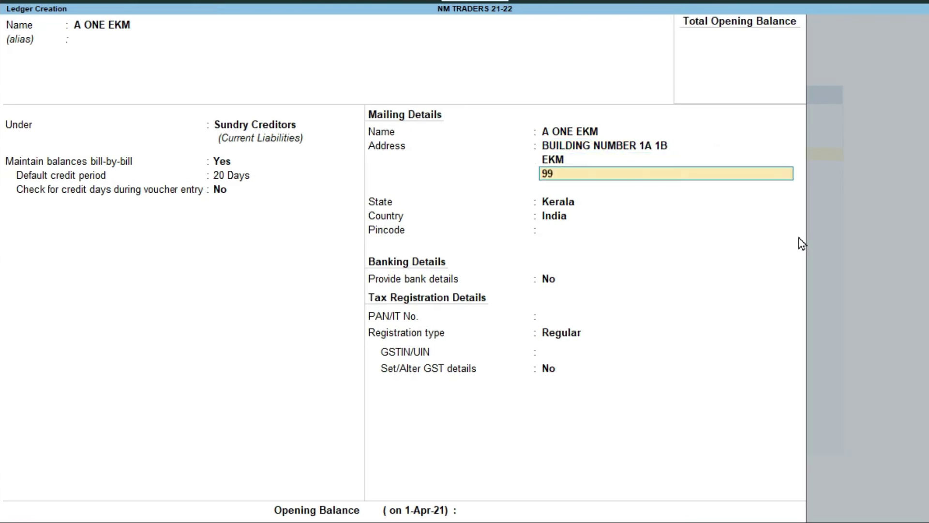
key("Return")
Keep Kerala as state, set pincode 698745 and skip bank details.
key("Return")
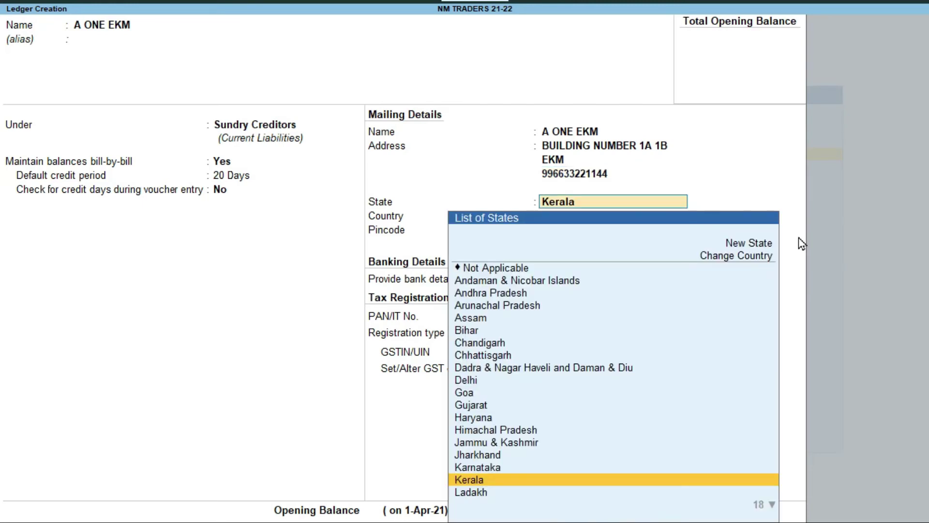
key("Return")
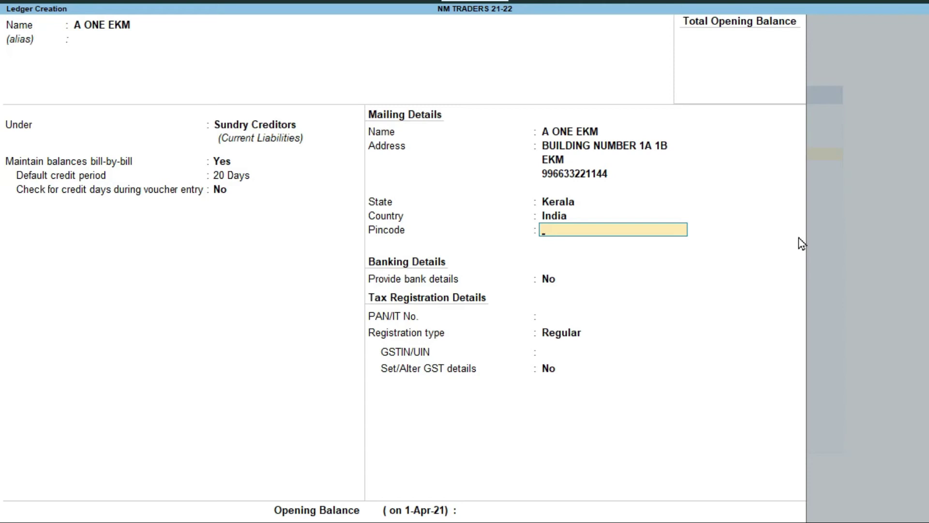
type("698745")
key("Return")
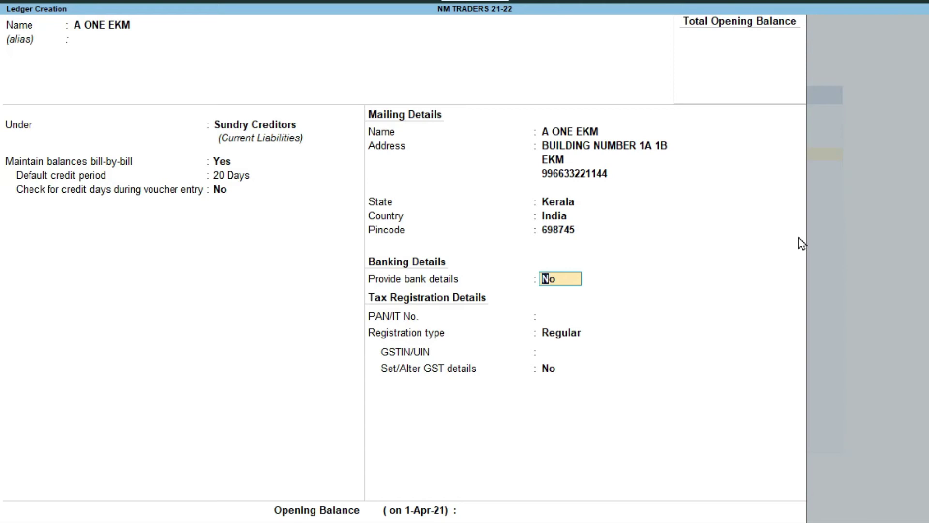
key("Return")
key("Return")
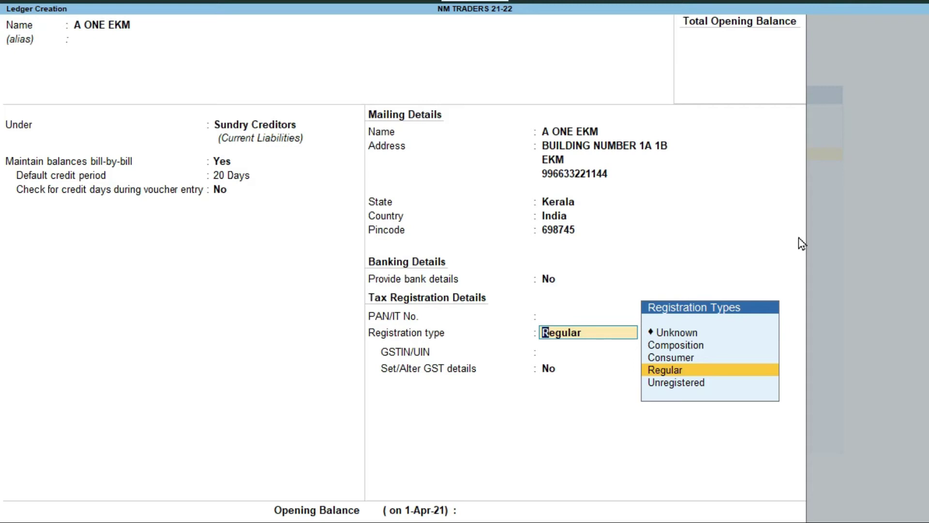
Choose Regular as A ONE EKM's GST registration type.
key("Up")
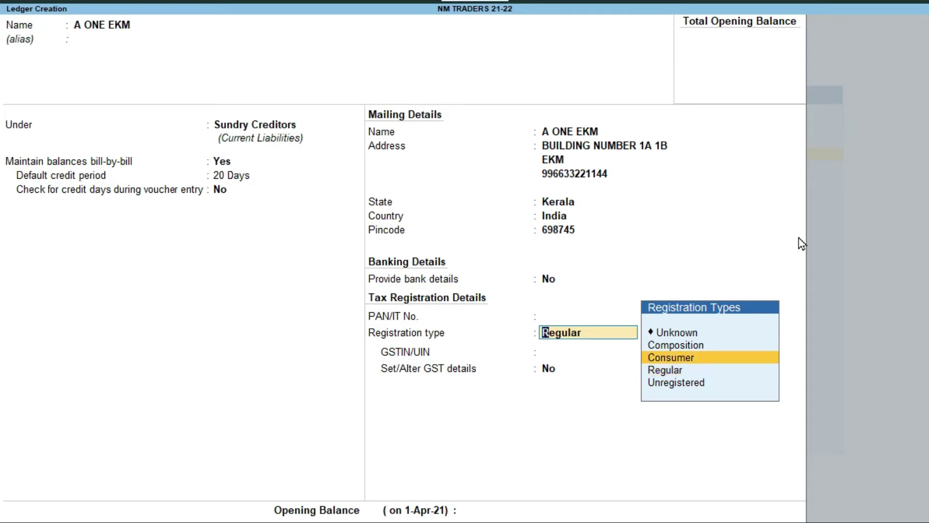
key("Down")
key("Down")
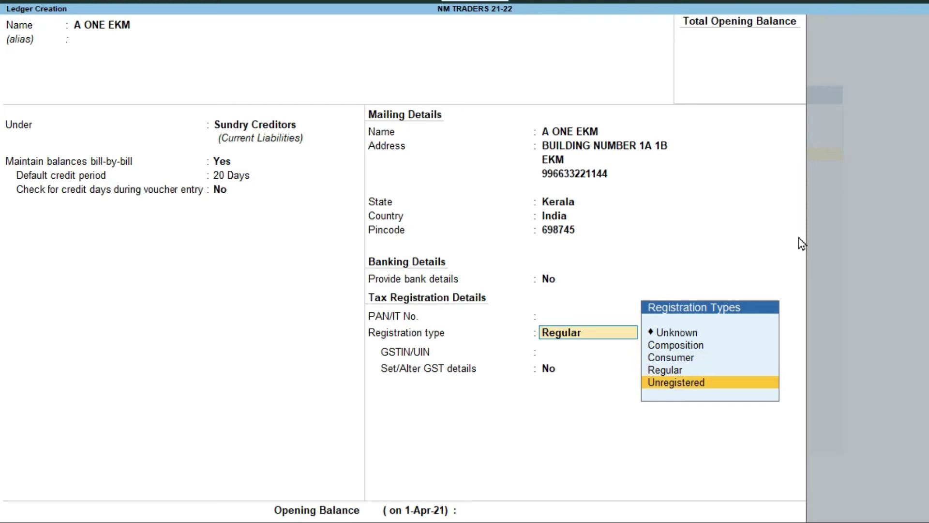
key("Up")
key("Up")
key("Up")
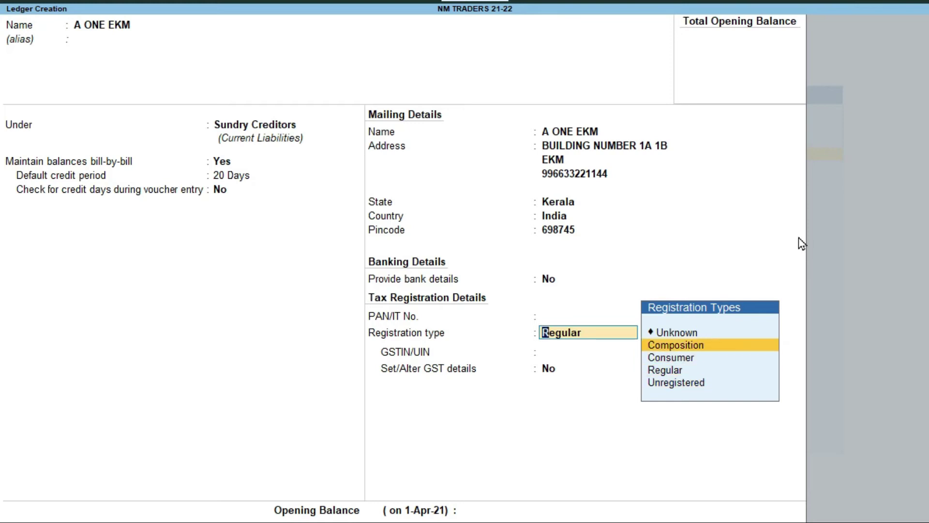
key("Down")
key("Down")
key("Down")
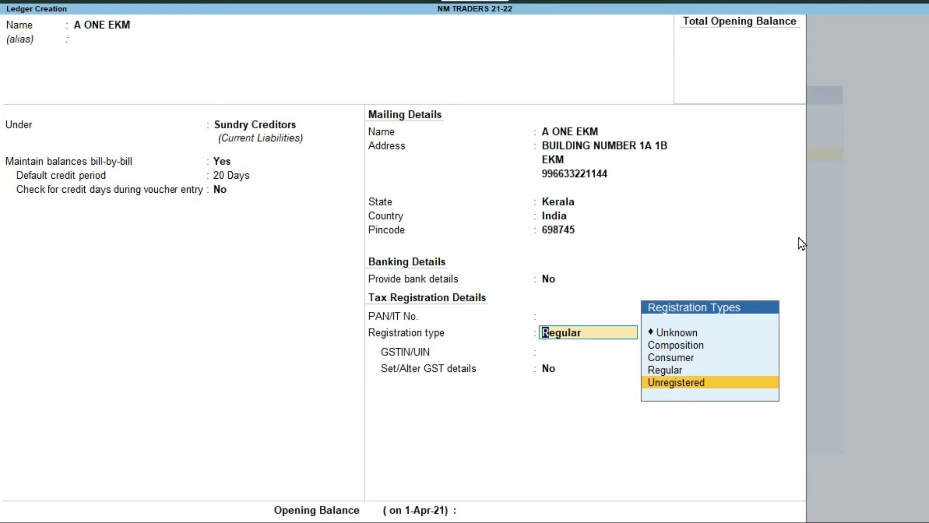
key("Up")
key("Return")
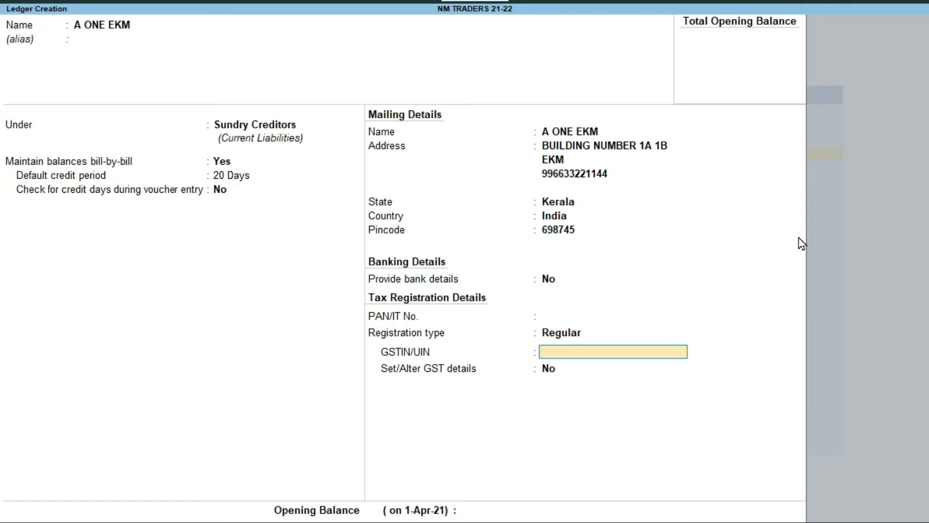
Enter A ONE EKM's state-code-32 GSTIN and leave Set/Alter GST details at No.
type("2")
key("BackSpace")
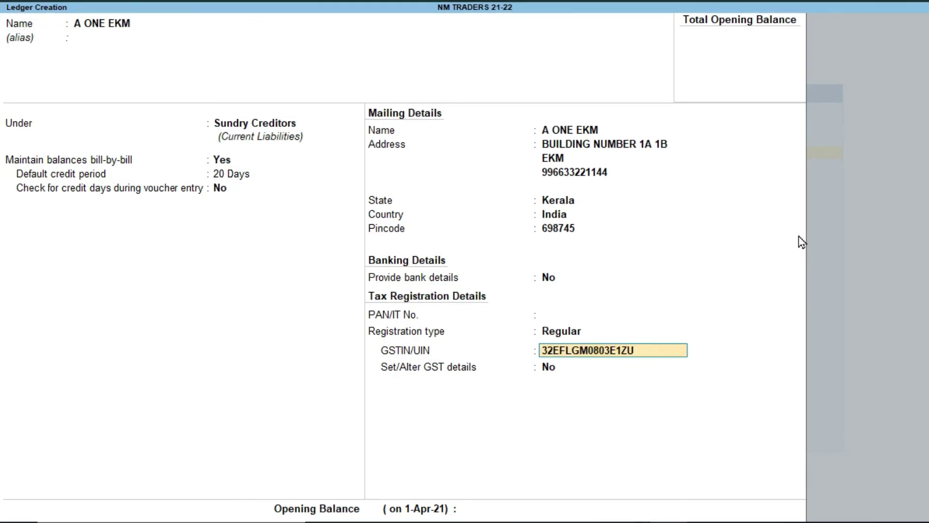
key("Return")
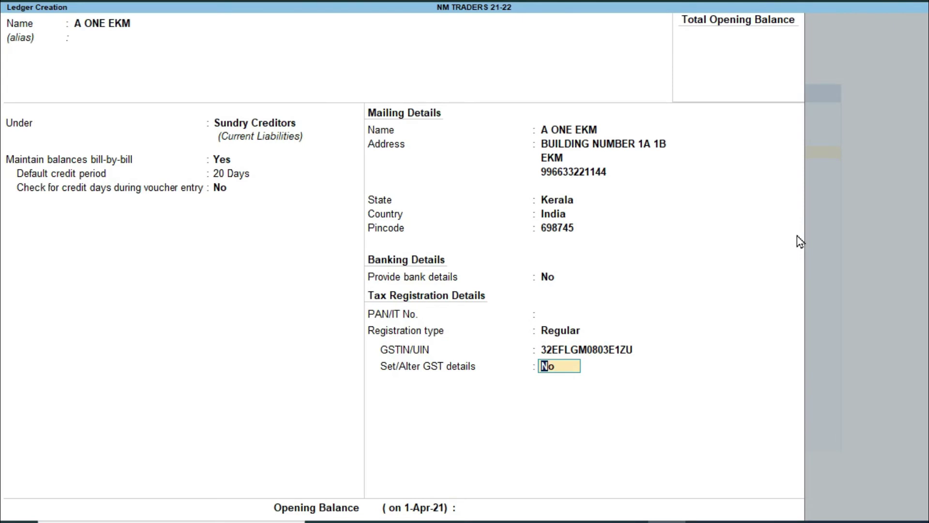
key("Return")
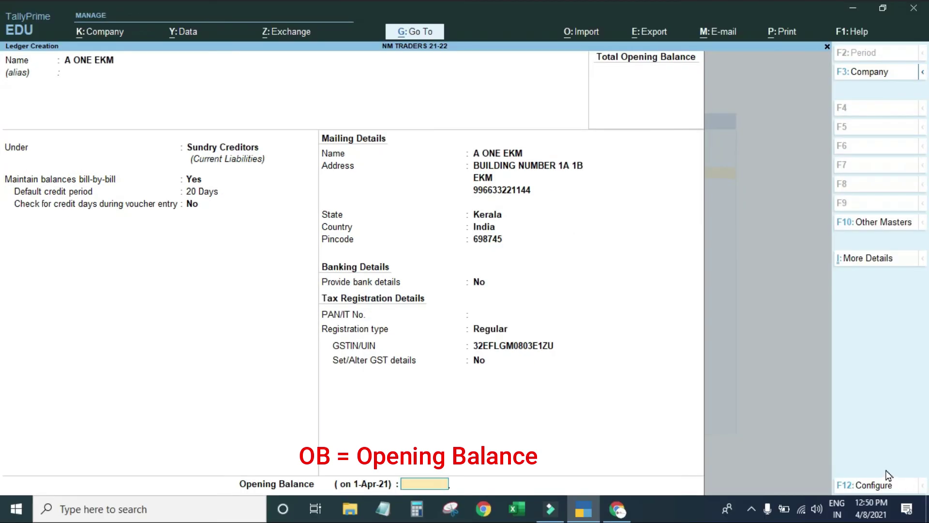
Review the ledger configuration settings without changes and leave the opening balance empty.
left_click(878, 491)
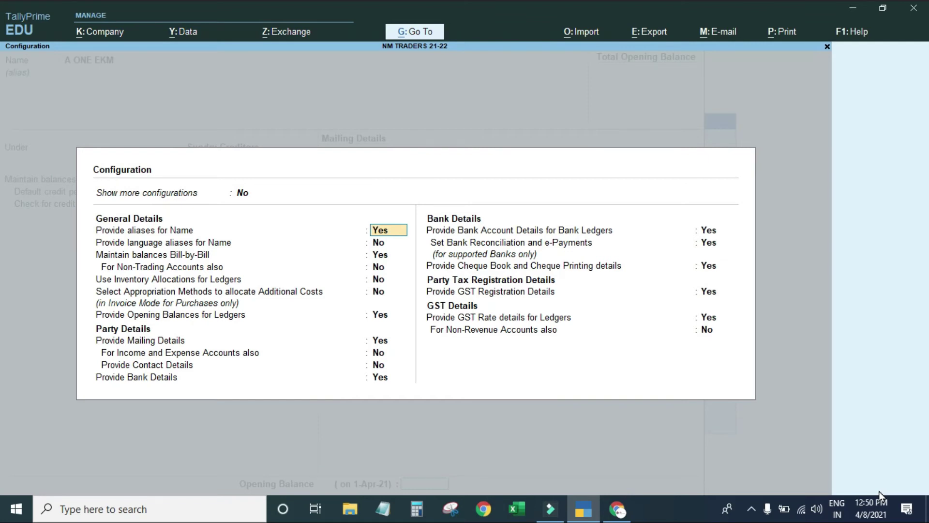
key("Escape")
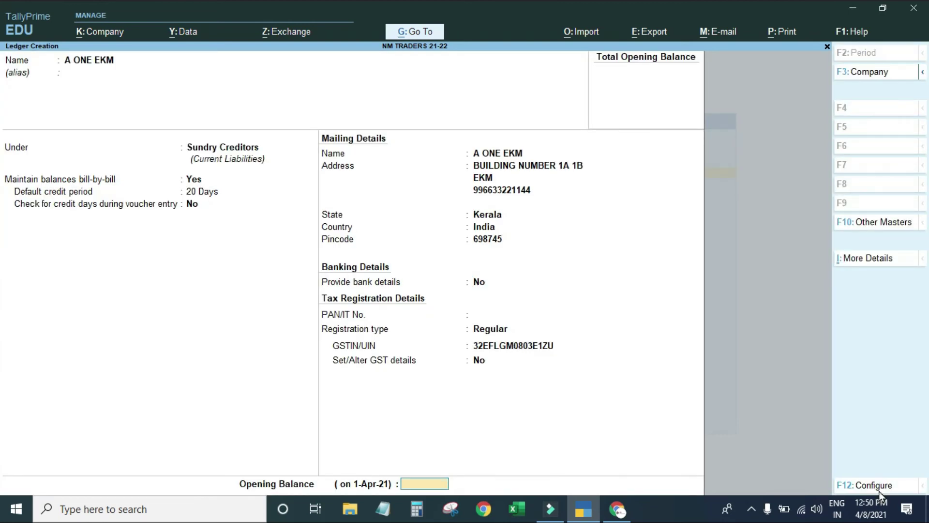
left_click(879, 486)
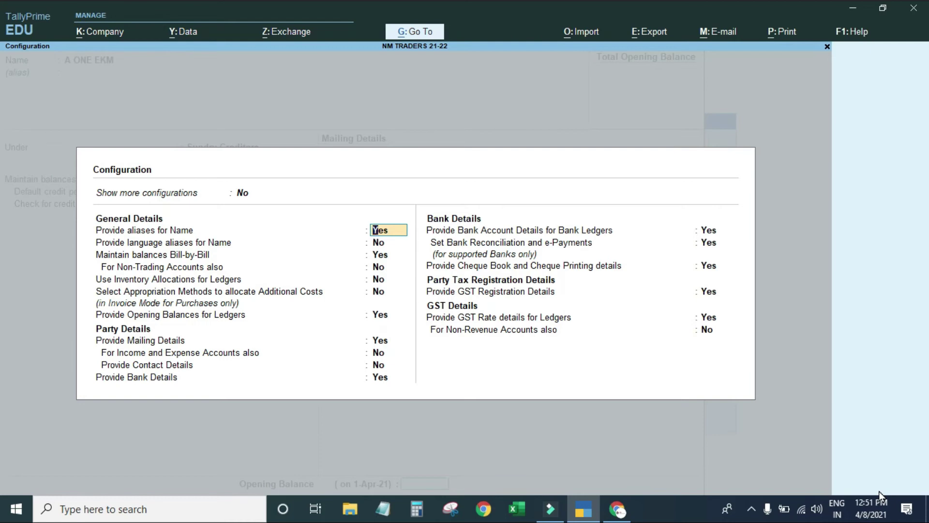
key("BackSpace")
key("Escape")
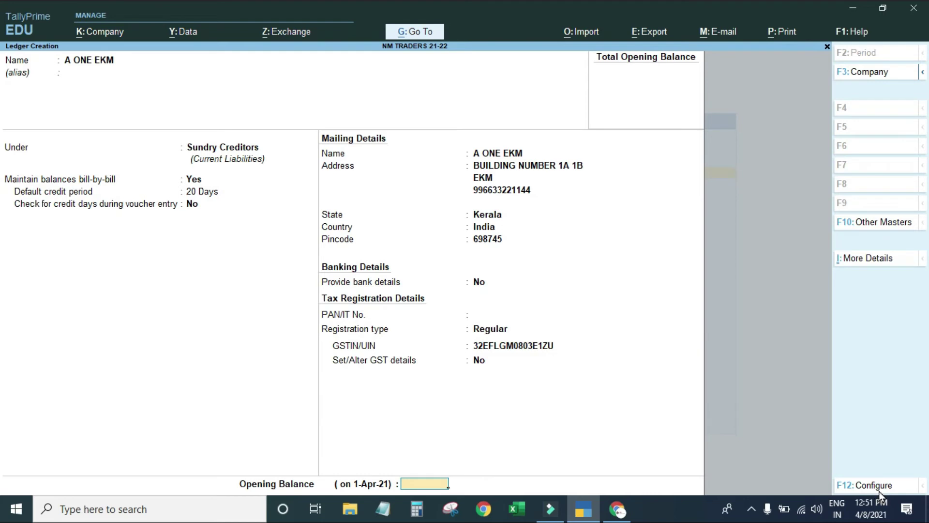
key("Return")
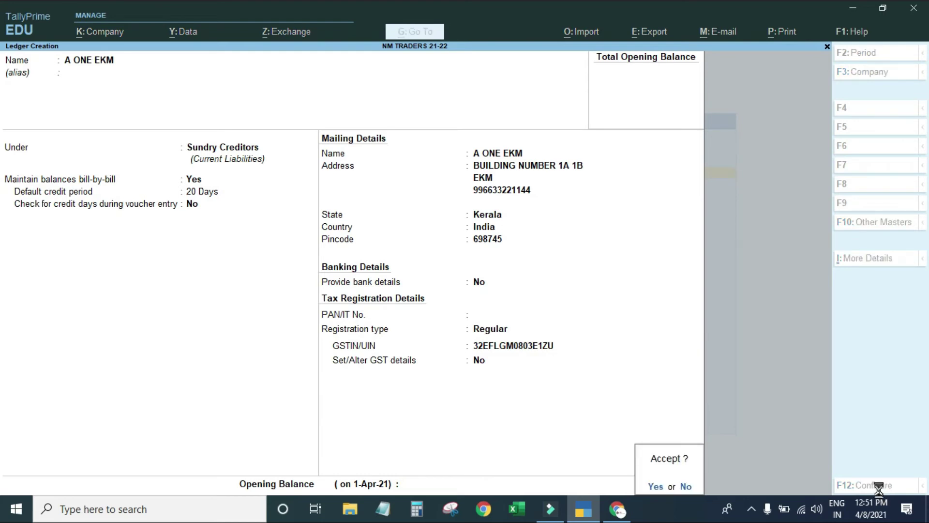
Save A ONE EKM and start a new ledger B ONE BANGLORE under Sundry Creditors.
key("Return")
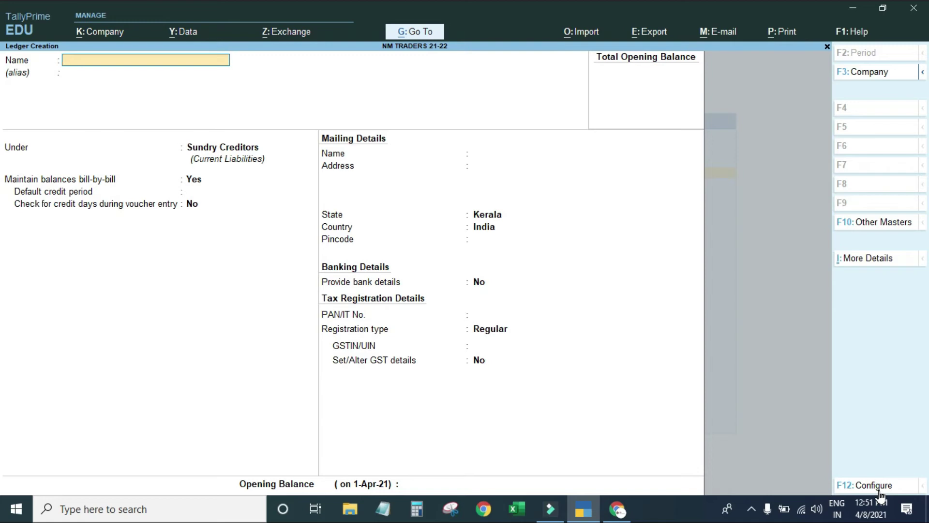
type("B ONE")
type("BANGLORE")
key("Return")
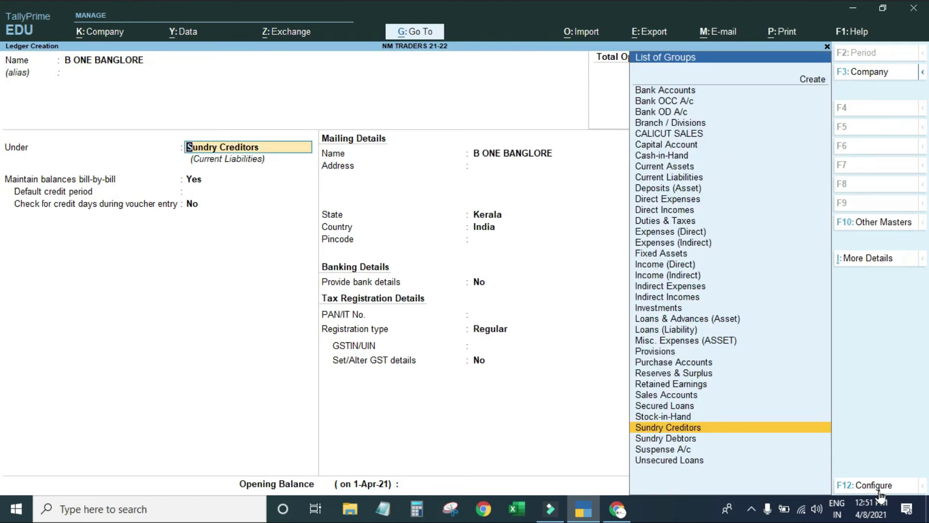
key("Return")
Give B ONE BANGLORE a 30-day credit period and fill in its address and phone lines.
key("Return")
type("30 Days")
key("Return")
key("Return")
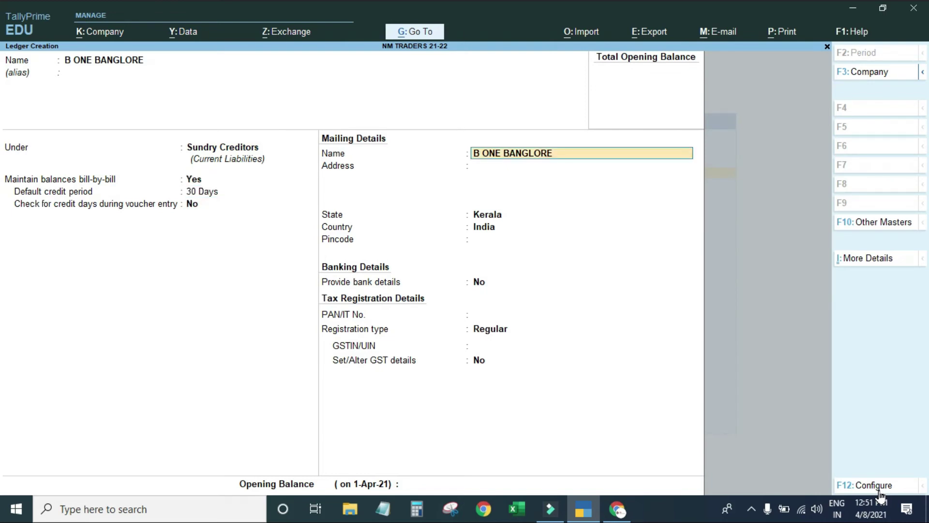
key("Return")
type("ROO")
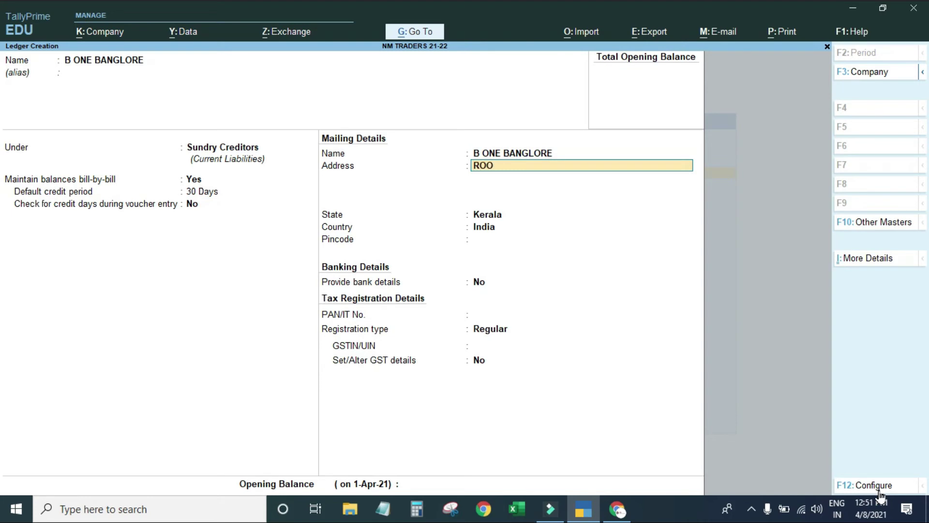
type("M NO 965C")
key("Return")
type("BANGLORE")
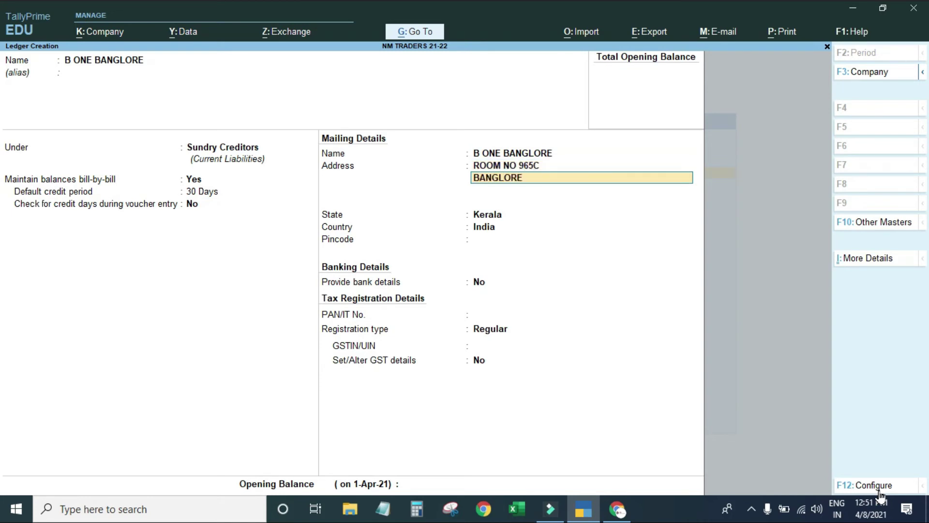
key("Return")
key("Return")
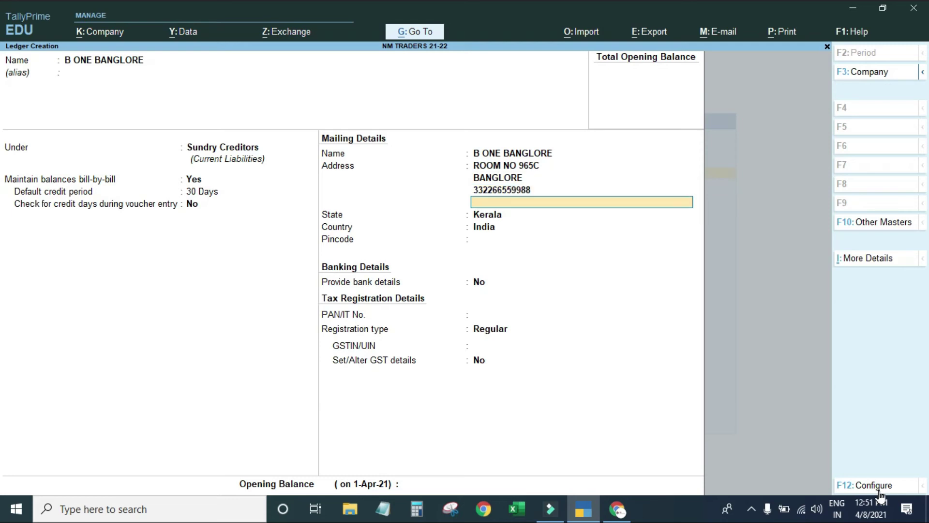
key("Return")
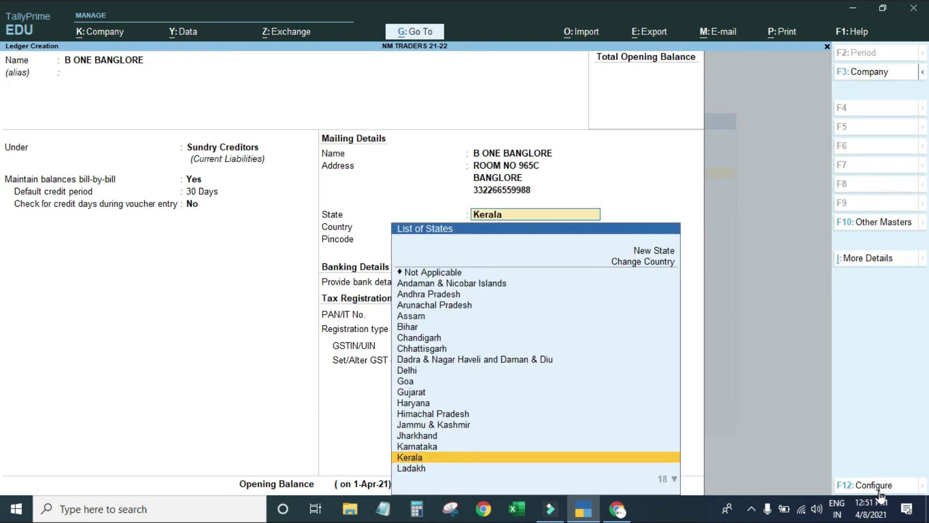
Set B ONE BANGLORE's state to Karnataka and enter its pincode.
type("KARN")
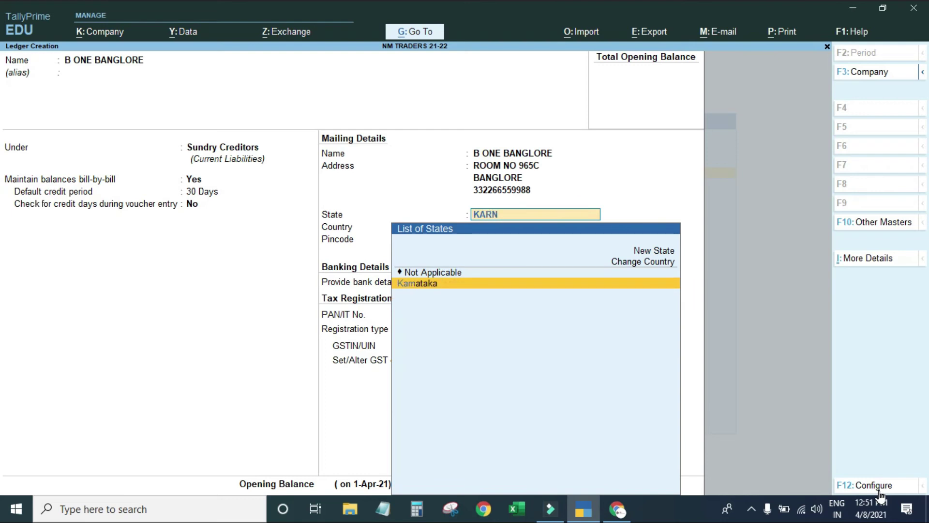
key("Return")
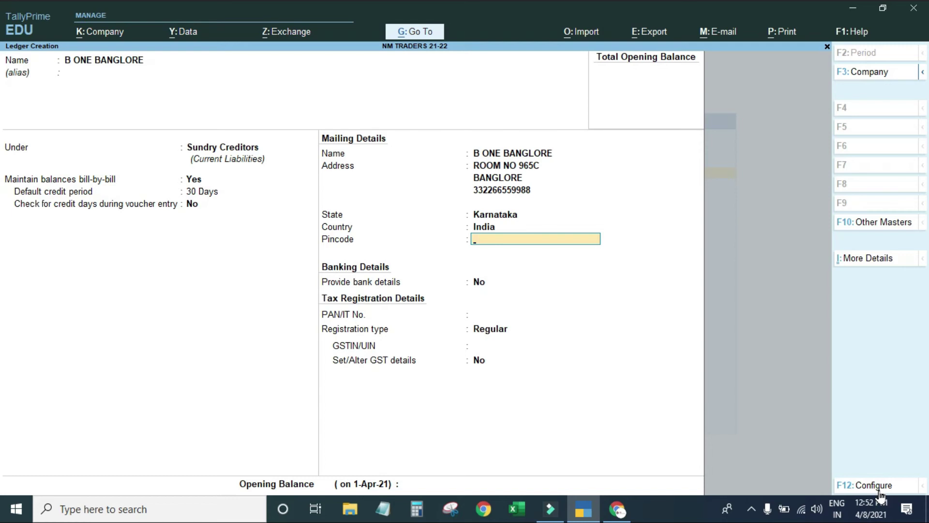
type("632589")
key("Return")
key("Return")
key("Return")
key("Return")
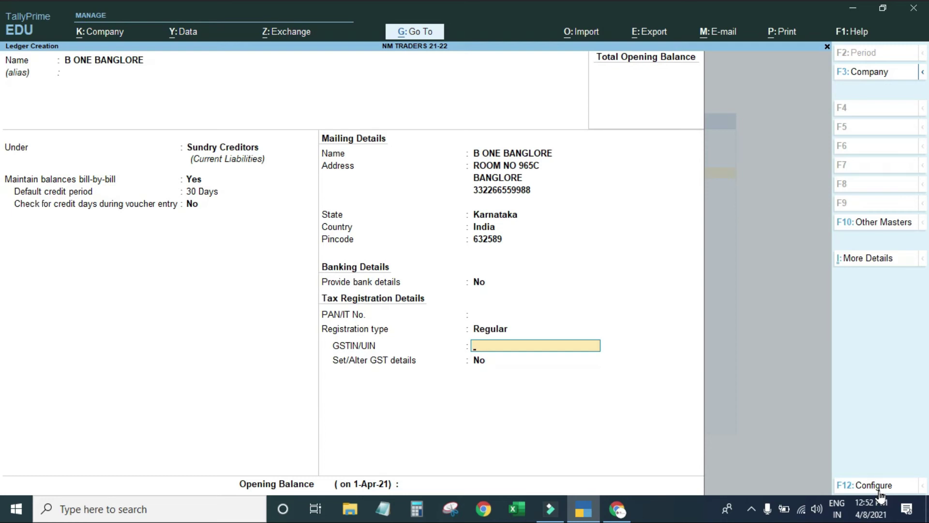
key("alt+Tab")
Search Google for 'KARNATAKA GST CODE' to find Karnataka's state code 29.
type("KARN")
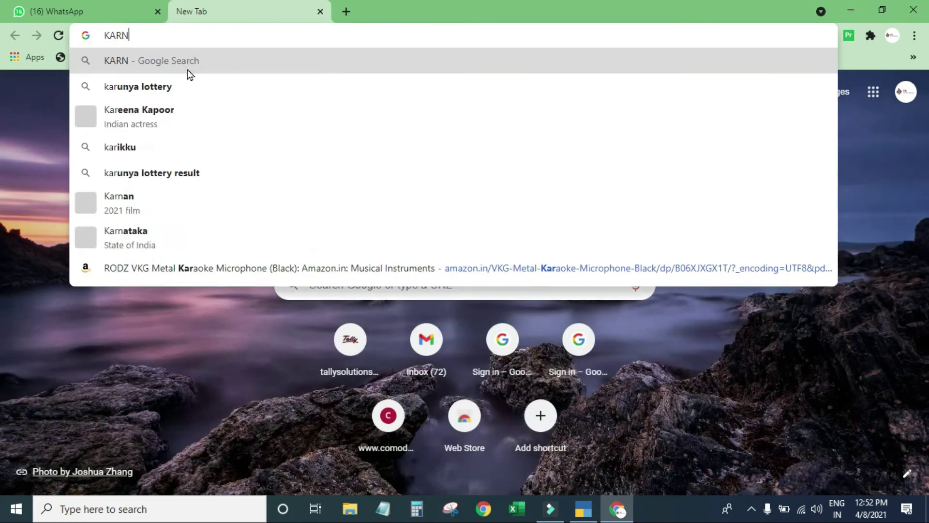
type("ATAKA GST CODE")
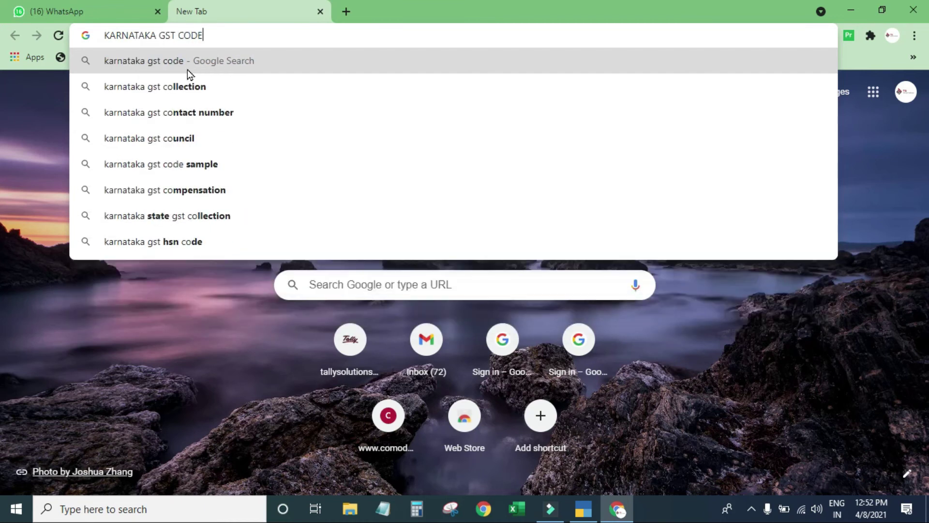
key("Return")
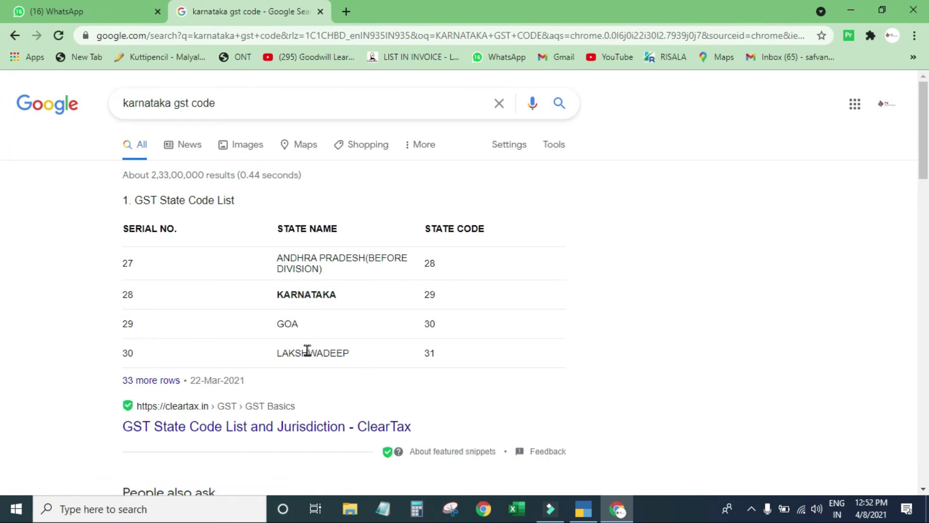
key("alt+Tab")
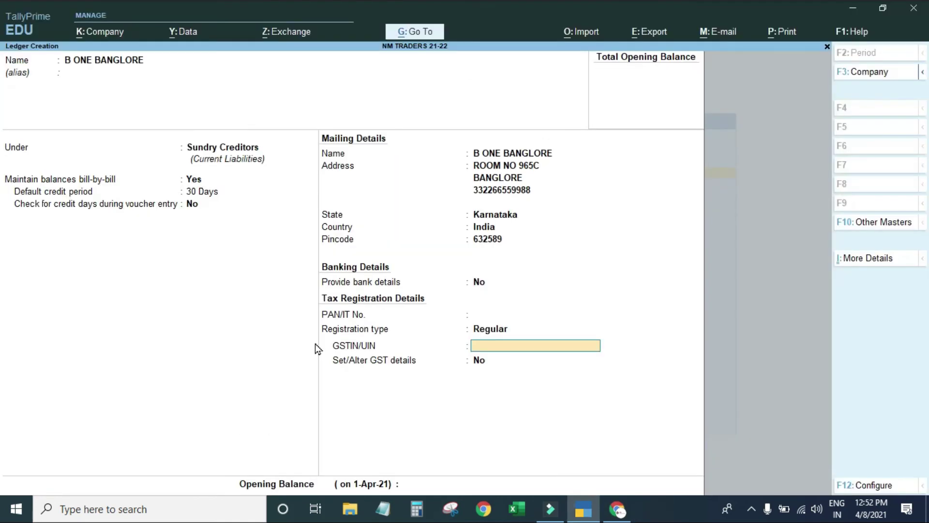
Enter B ONE BANGLORE's state-code-29 GSTIN and save the ledger.
key("Return")
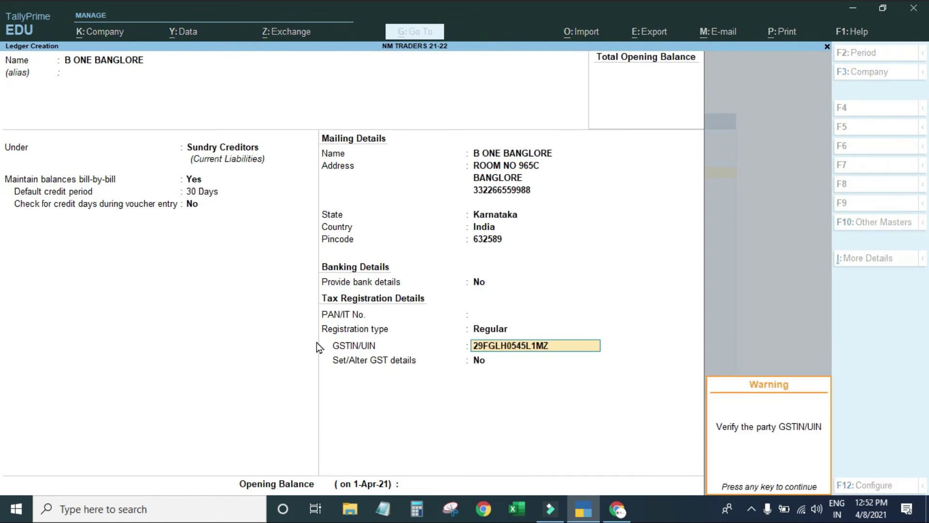
key("Return")
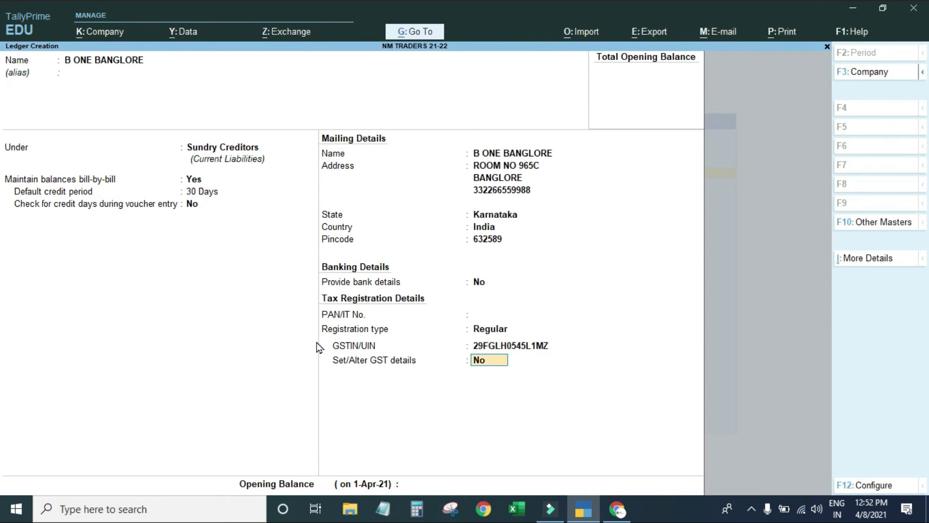
key("Return")
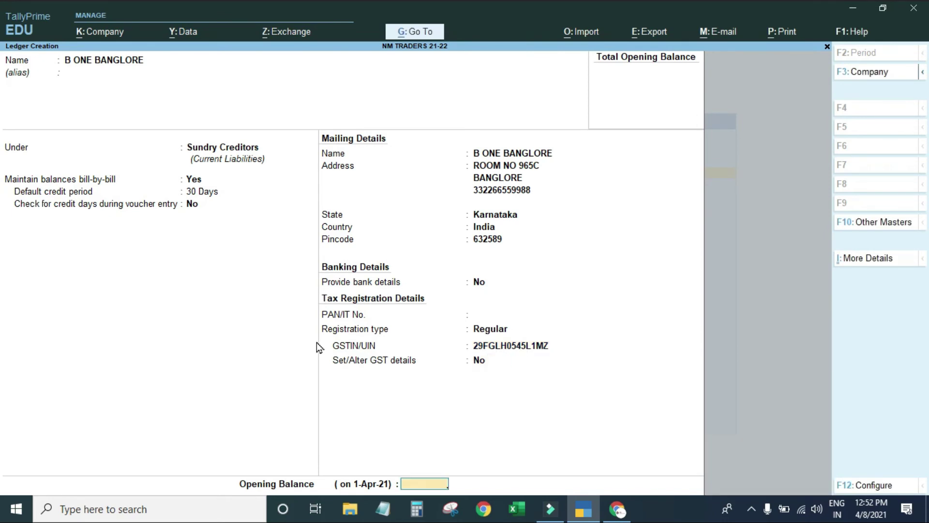
key("Return")
key("Return")
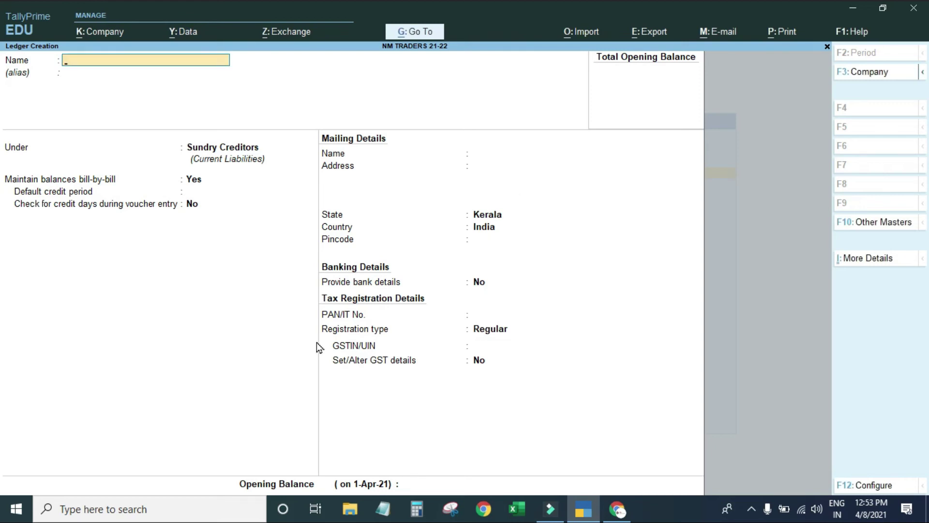
Create ledger C ONE TAMILNADU under Sundry Creditors, leaving the state at Kerala for now.
type("C ONE TAMILNADU")
key("Return")
key("Return")
key("Return")
key("Return")
key("Return")
key("Return")
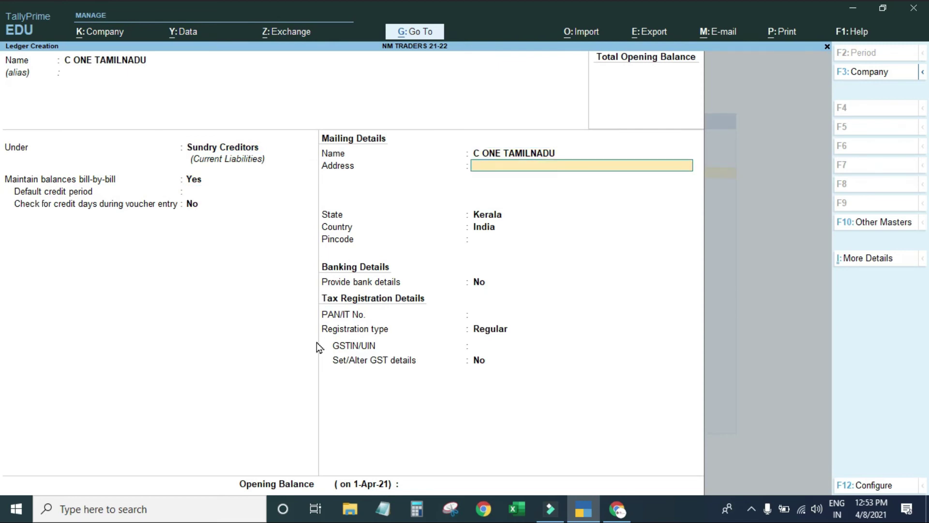
key("Return")
key("Return")
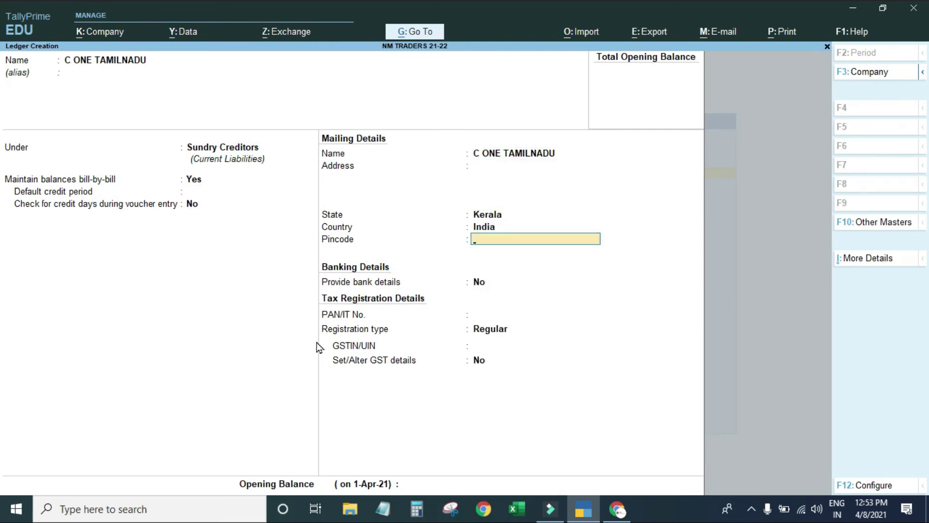
key("Return")
key("Return")
key("Return")
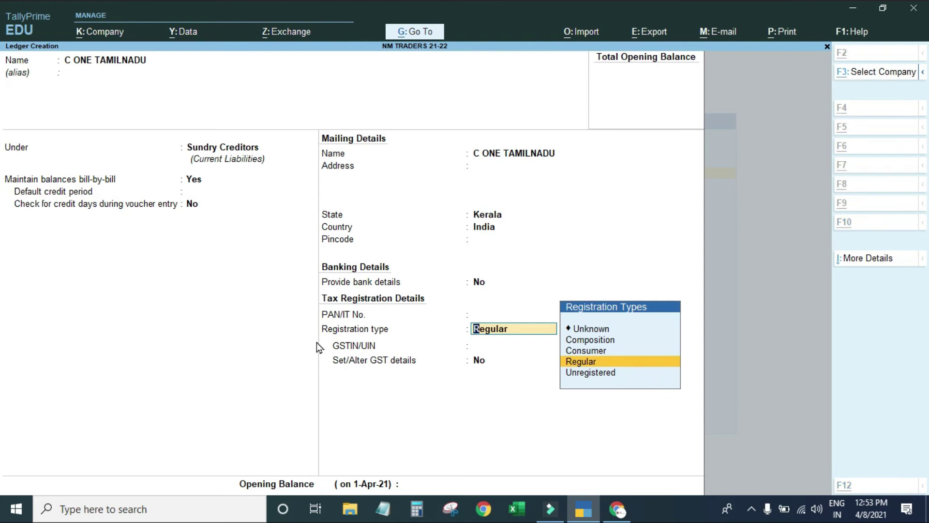
key("alt+Tab")
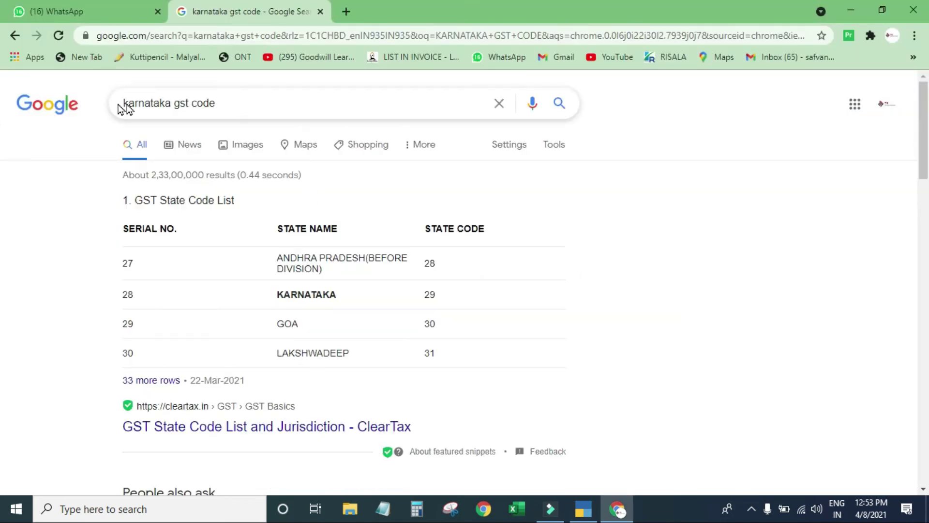
Change the Google query to 'TAMILNADU GST CODE' to find Tamil Nadu's state code 33.
left_click_drag(166, 103, 122, 103)
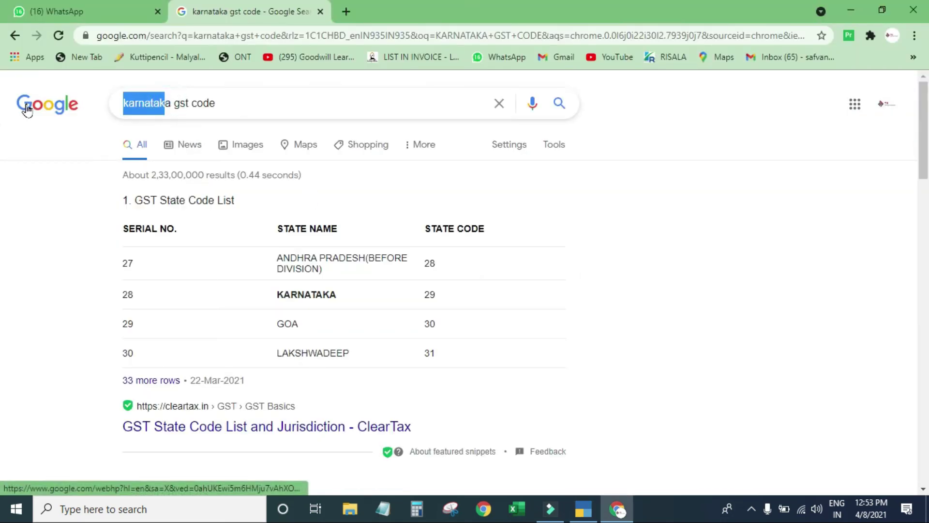
key("BackSpace")
key("Right")
key("Delete")
key("BackSpace")
type("TAMILNADU")
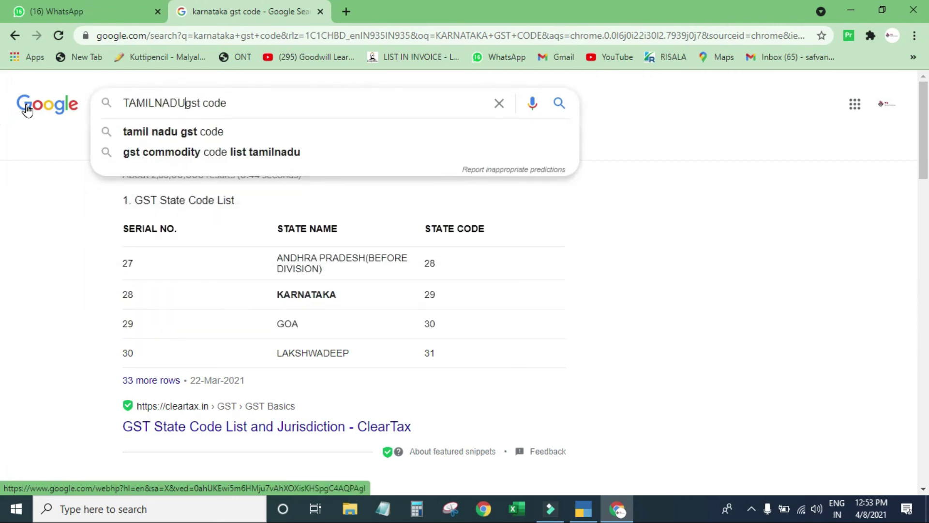
key("Return")
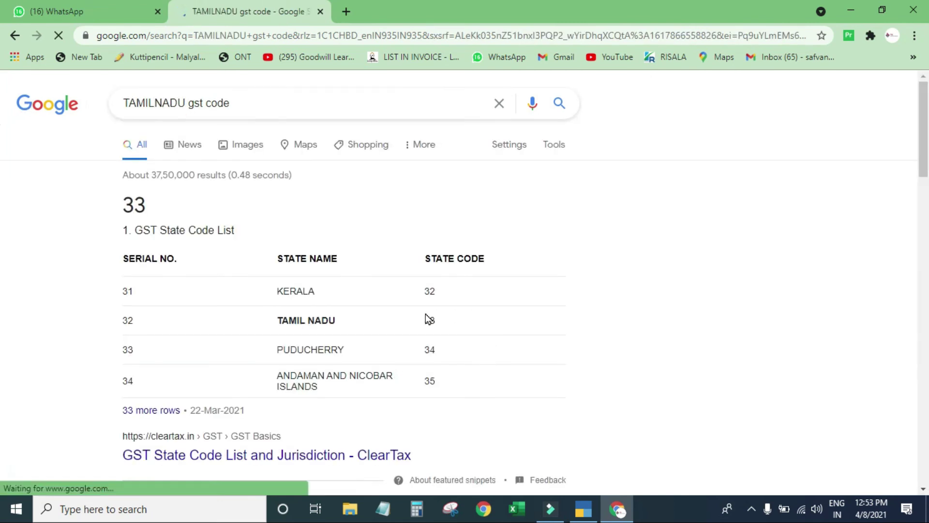
key("alt+Tab")
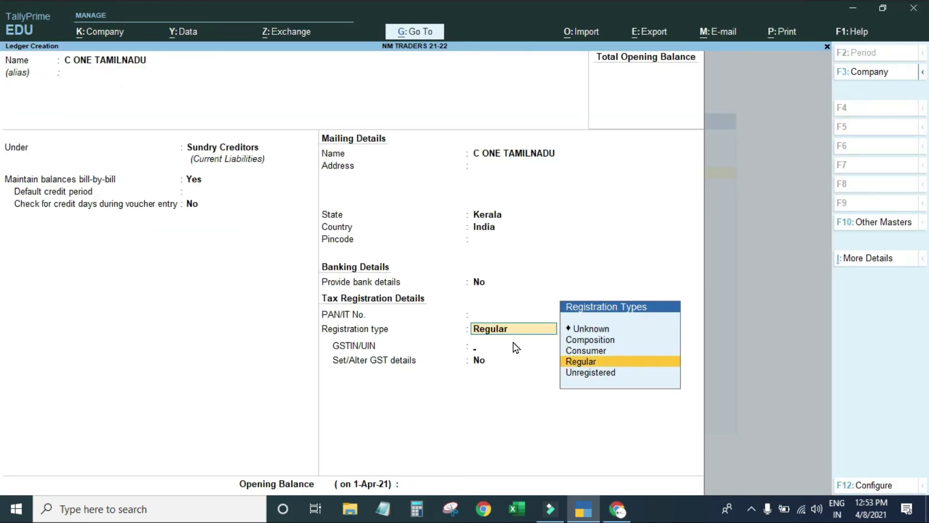
Keep Regular registration, enter C ONE TAMILNADU's state-code-33 GSTIN, skip opening balance, and save.
key("Return")
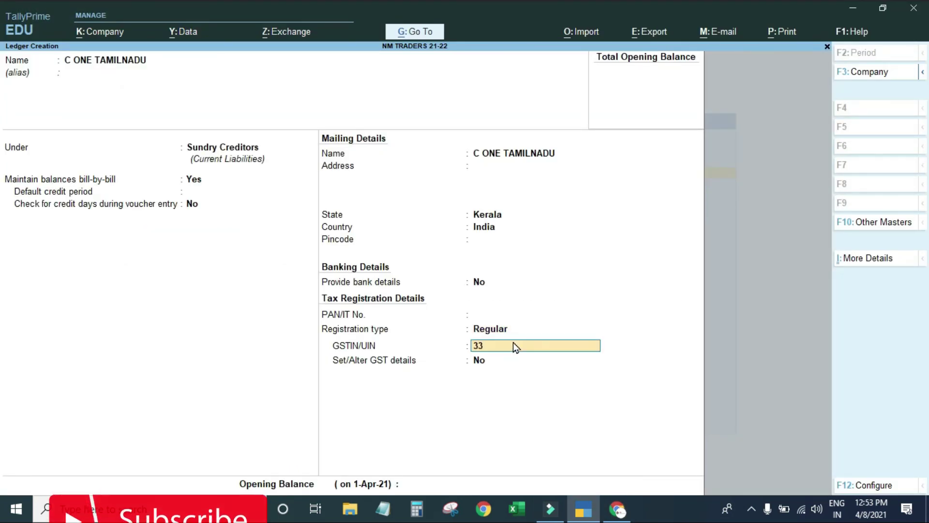
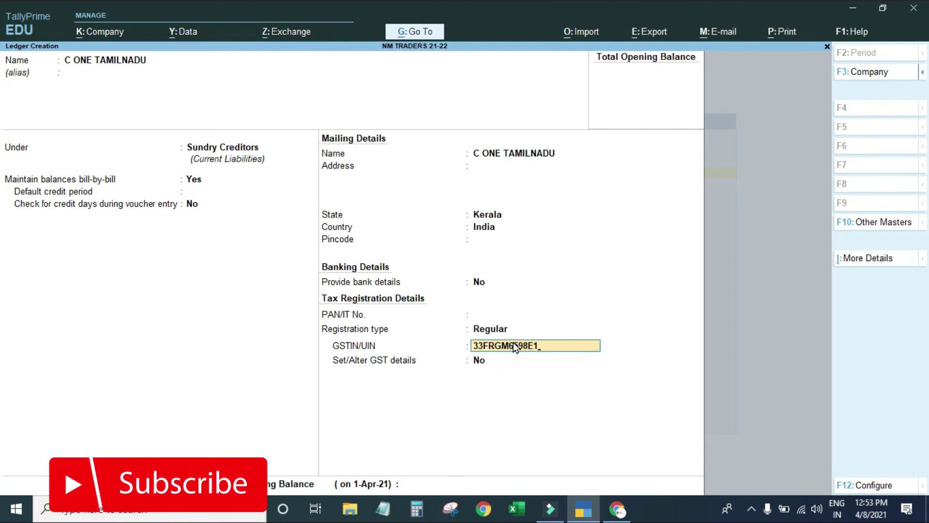
key("Return")
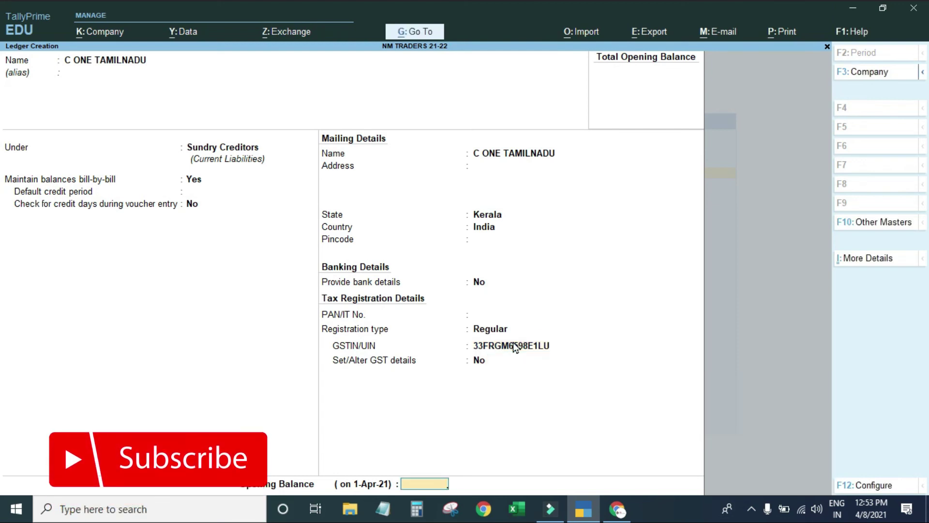
key("Return")
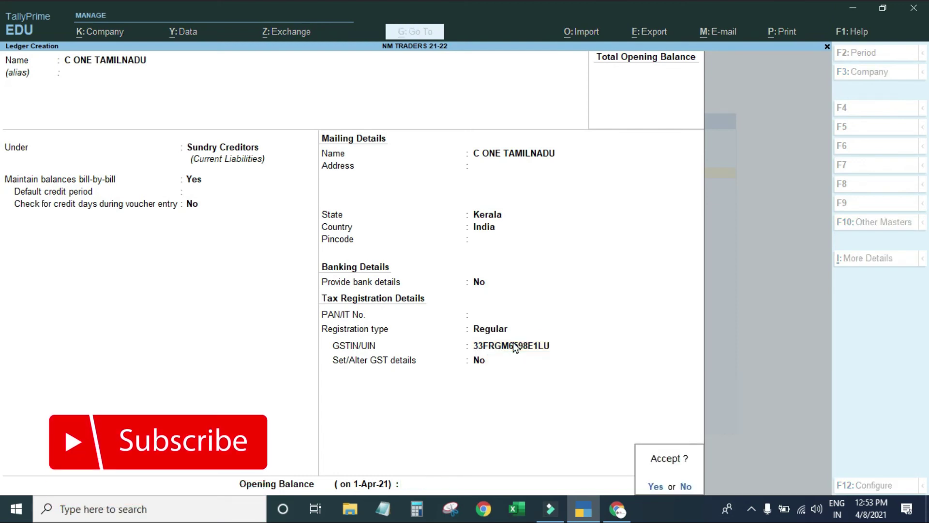
key("Return")
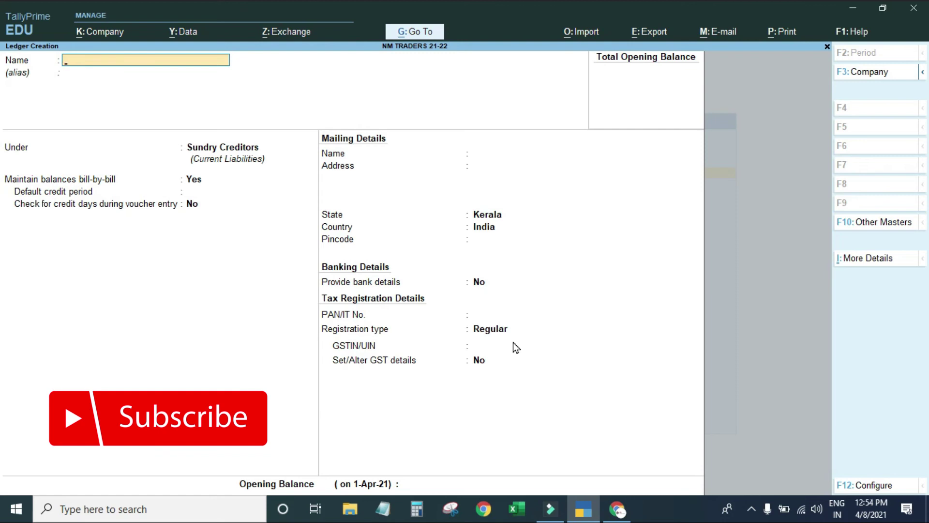
Quit Ledger Creation and the master creation list without adding another ledger.
key("Escape")
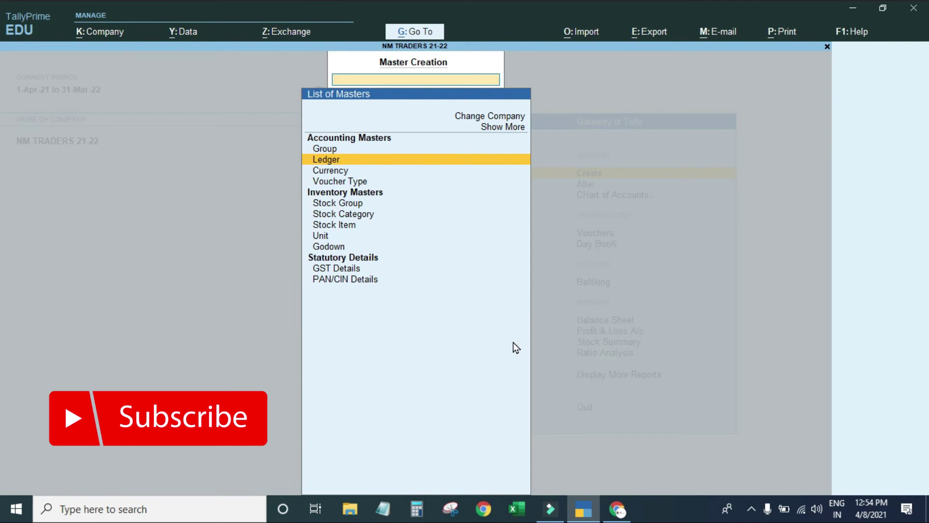
key("Return")
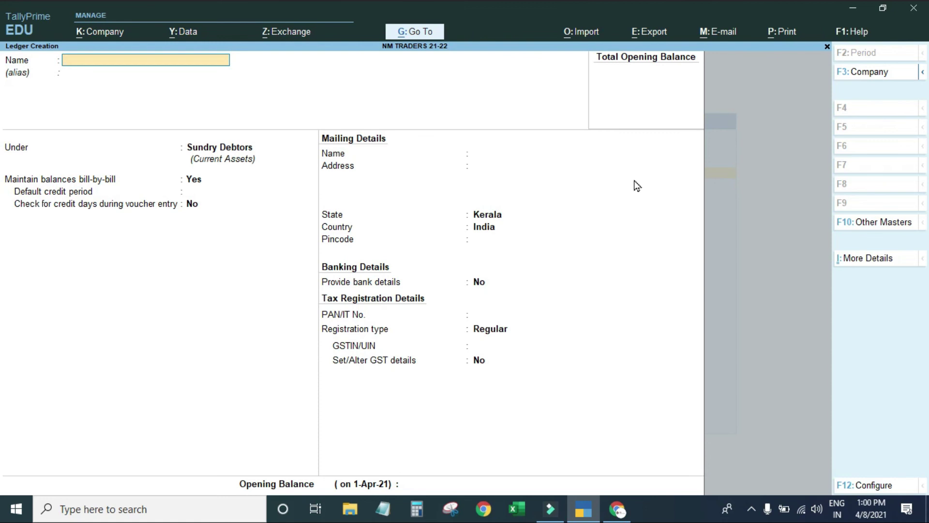
key("Escape")
key("y")
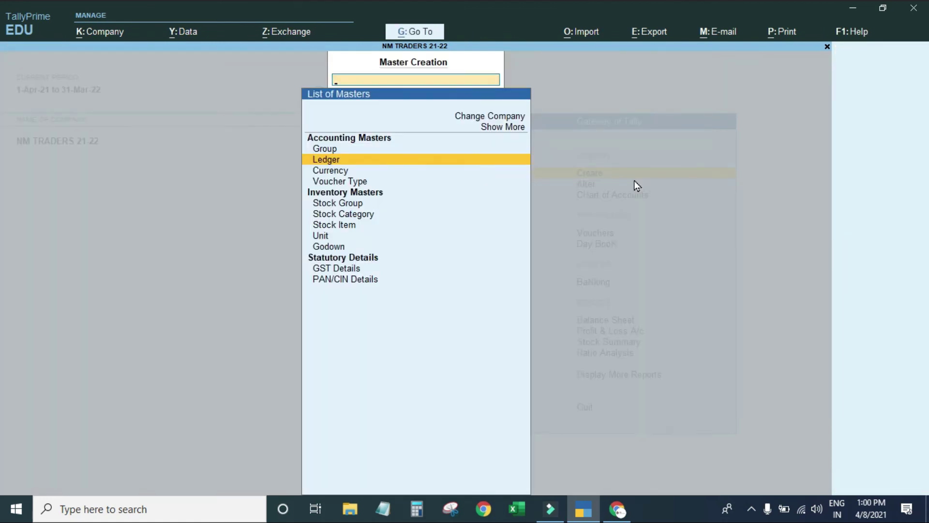
key("Escape")
Open Chart of Accounts > Ledgers from Gateway of Tally to list all ledgers.
key("Down")
key("Down")
key("Return")
key("Down")
key("Up")
key("Return")
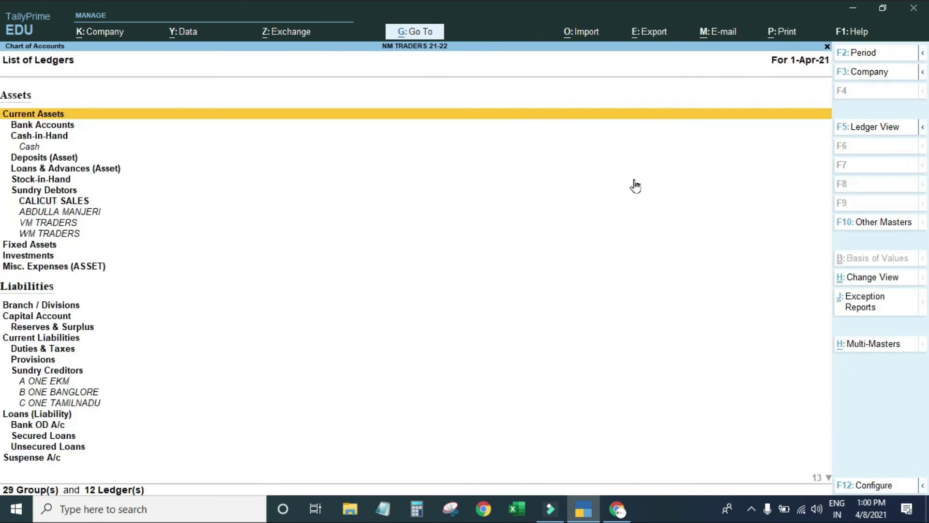
Browse the List of Ledgers to check the Sundry Creditors entries, then back out to Gateway of Tally.
key("Down")
key("Down")
key("Down")
key("Down")
key("Down")
key("Down")
key("Down")
key("Down")
key("Down")
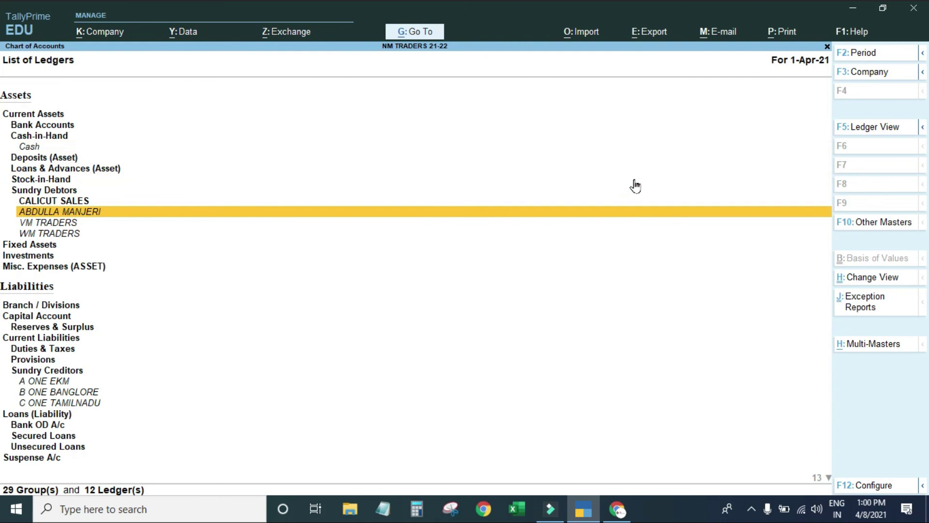
key("Down")
key("Down")
key("Down")
key("Down")
key("Down")
key("Up")
key("Up")
key("Up")
key("Up")
key("Up")
key("Down")
key("Down")
key("Down")
key("Down")
key("Down")
key("Down")
key("Down")
key("Down")
key("Down")
key("Down")
key("Down")
key("Down")
key("Down")
key("Down")
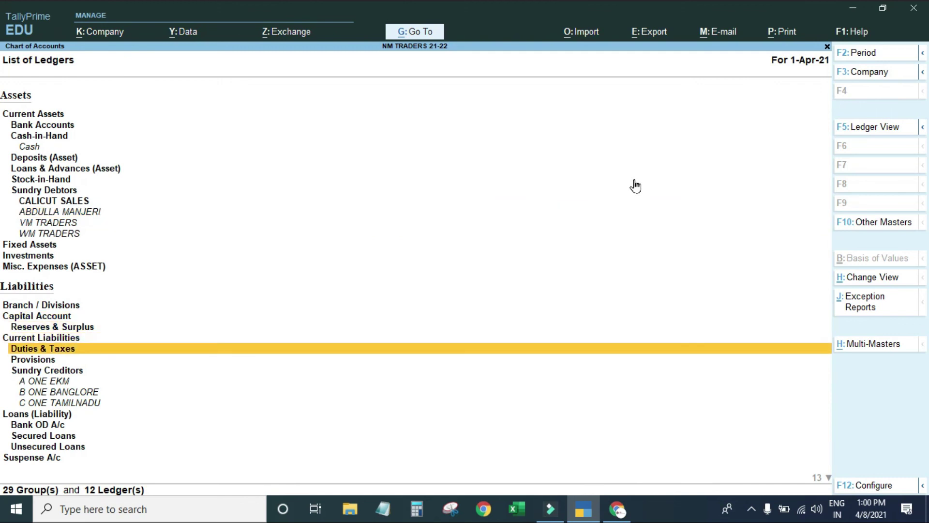
key("Up")
key("Up")
key("Down")
key("Down")
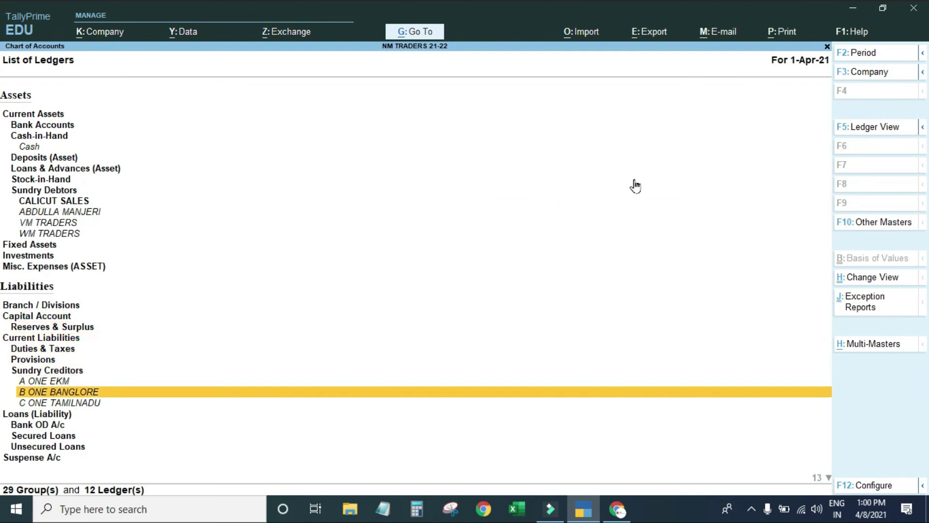
key("Down")
key("Down")
key("Down")
key("Down")
key("Down")
key("Down")
key("Down")
key("Down")
key("Down")
key("Down")
key("Down")
key("Down")
key("Down")
key("Down")
key("Down")
key("Down")
key("Down")
key("Up")
key("Up")
key("Up")
key("Up")
key("Up")
key("Up")
key("Up")
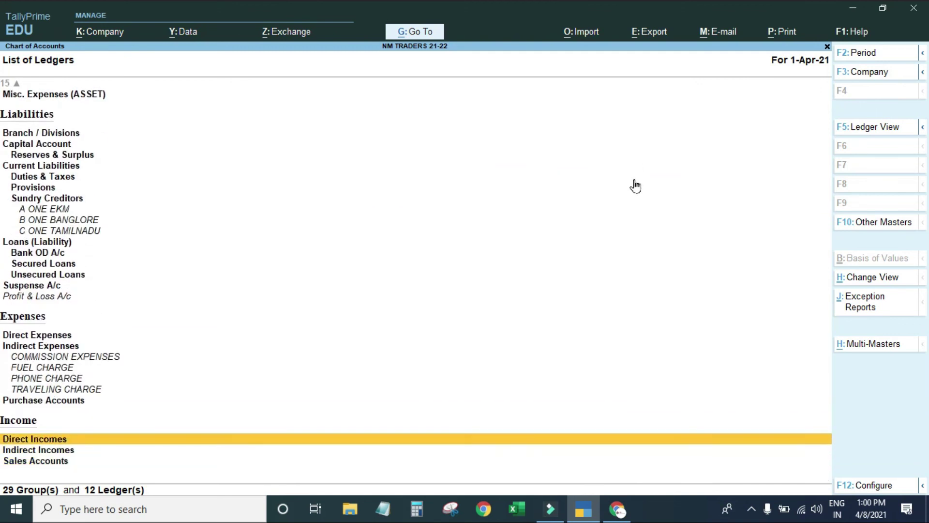
key("Down")
key("Down")
key("Down")
key("Down")
key("Down")
key("Down")
key("Down")
key("Down")
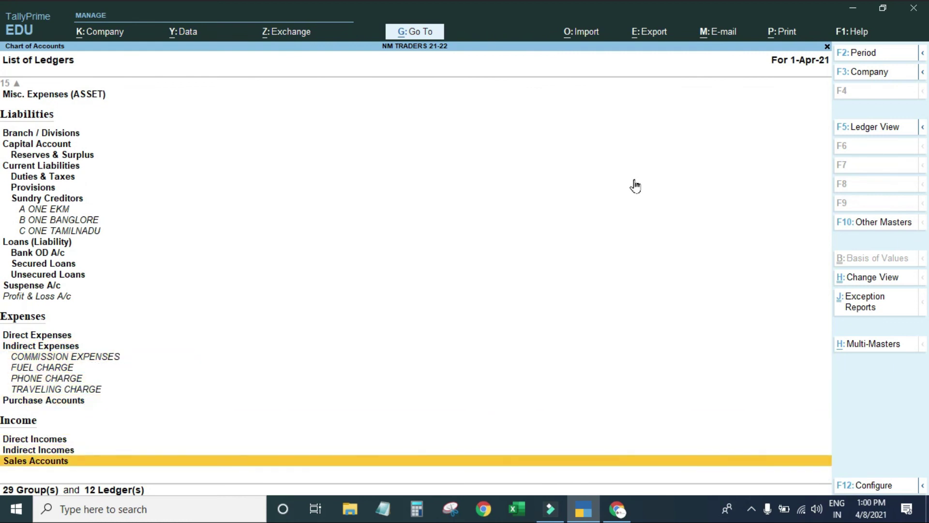
key("Escape")
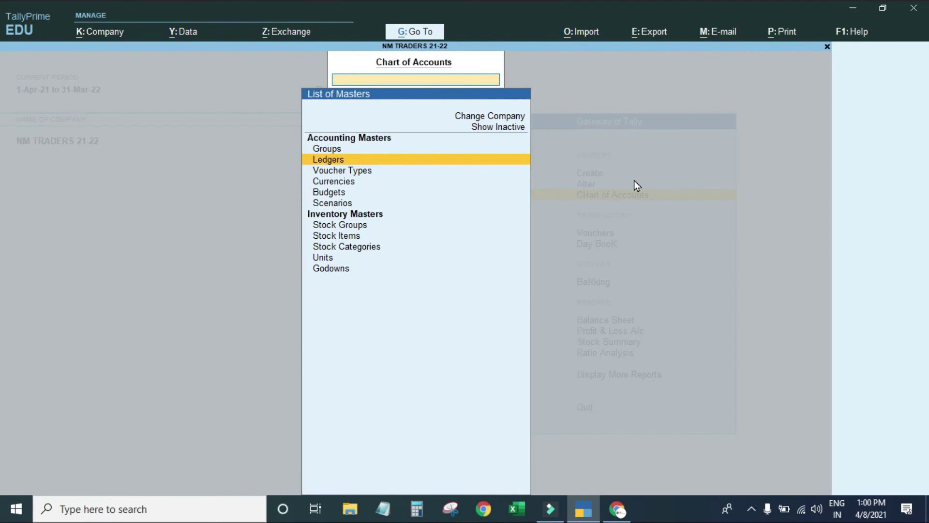
key("Escape")
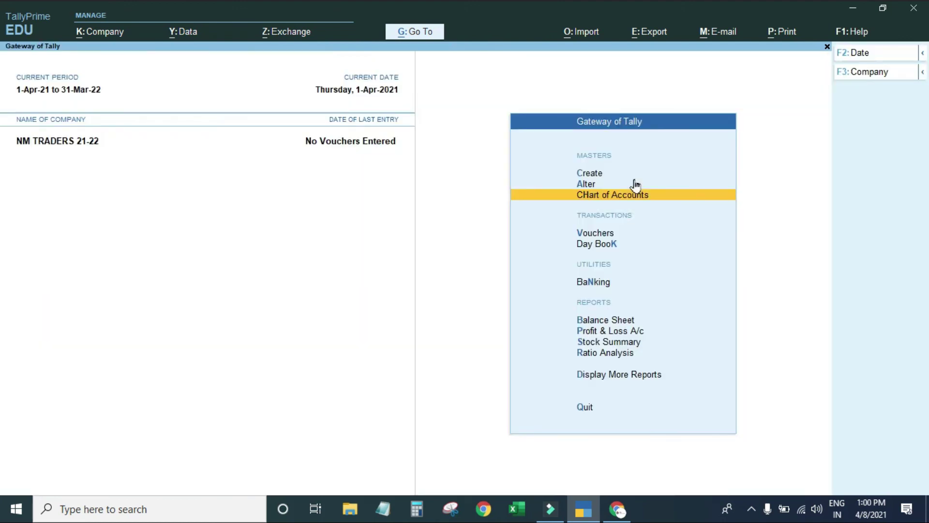
Choose Create > Currency from the Gateway of Tally.
key("Up")
key("Up")
key("Up")
key("Down")
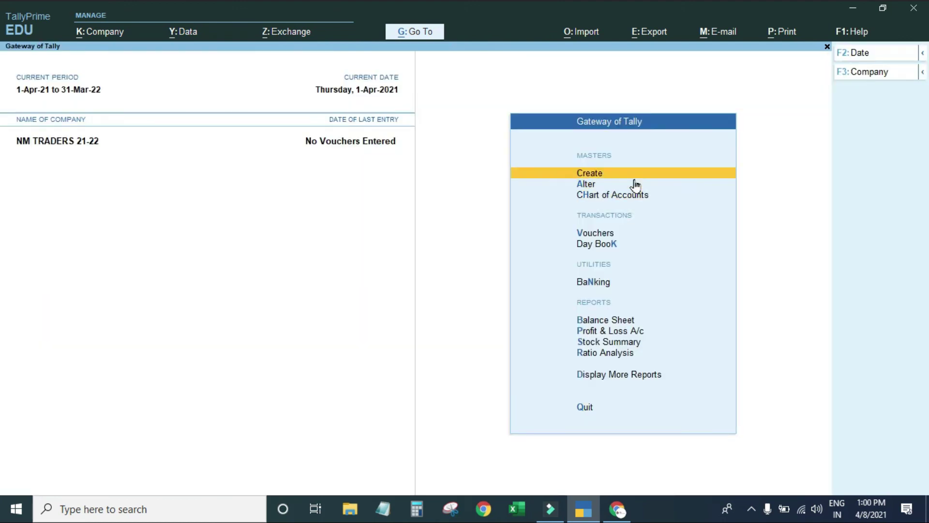
key("Return")
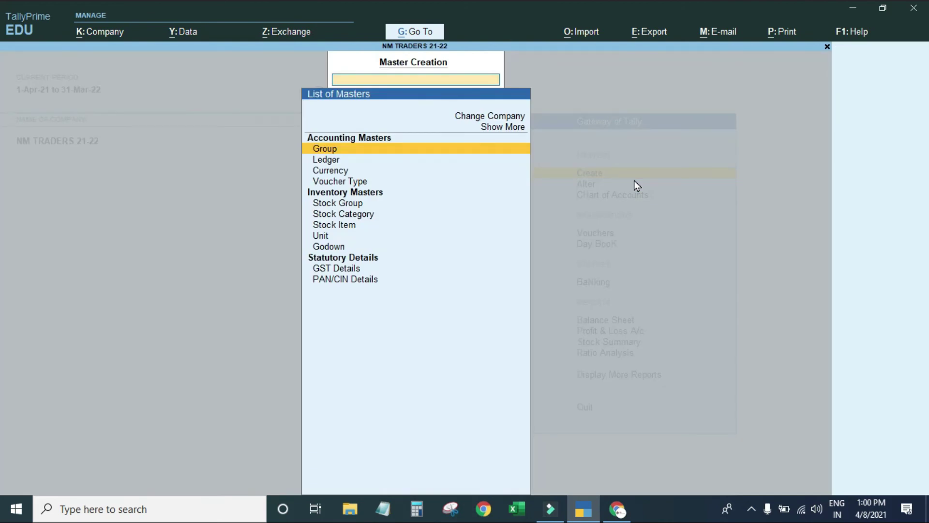
key("Down")
key("Down")
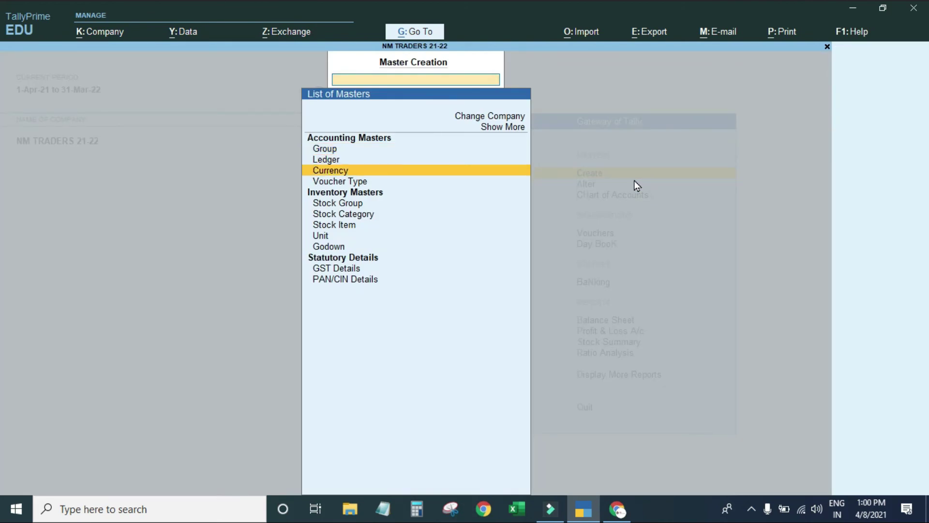
key("Return")
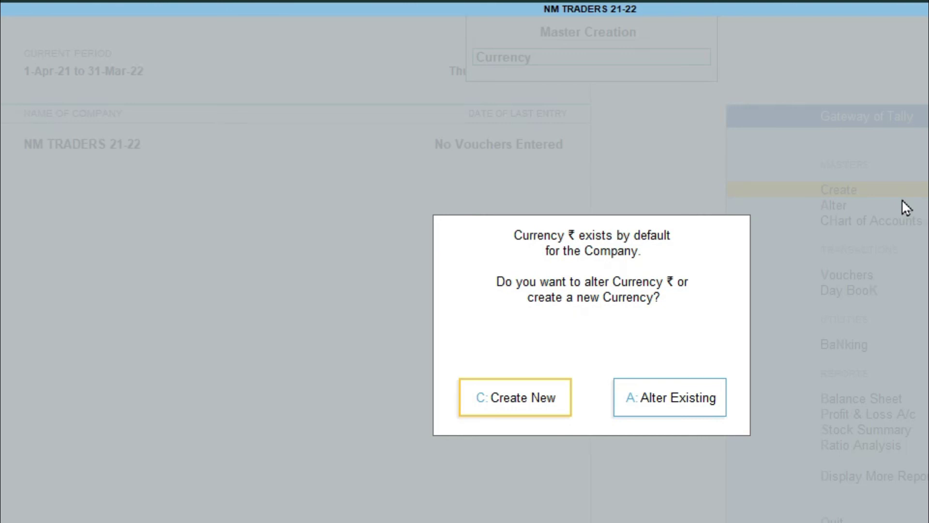
Reopen Currency, start a new currency instead of altering ₹, then close the empty form.
key("Escape")
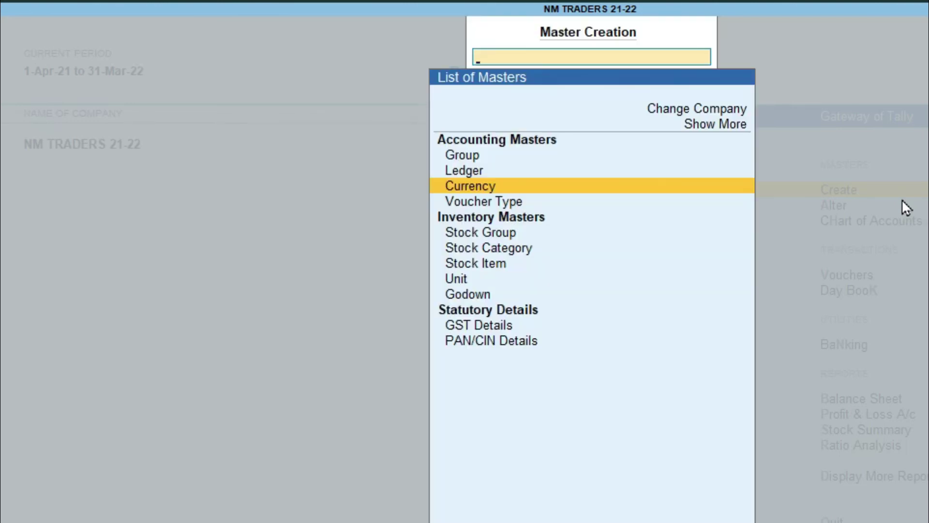
key("Return")
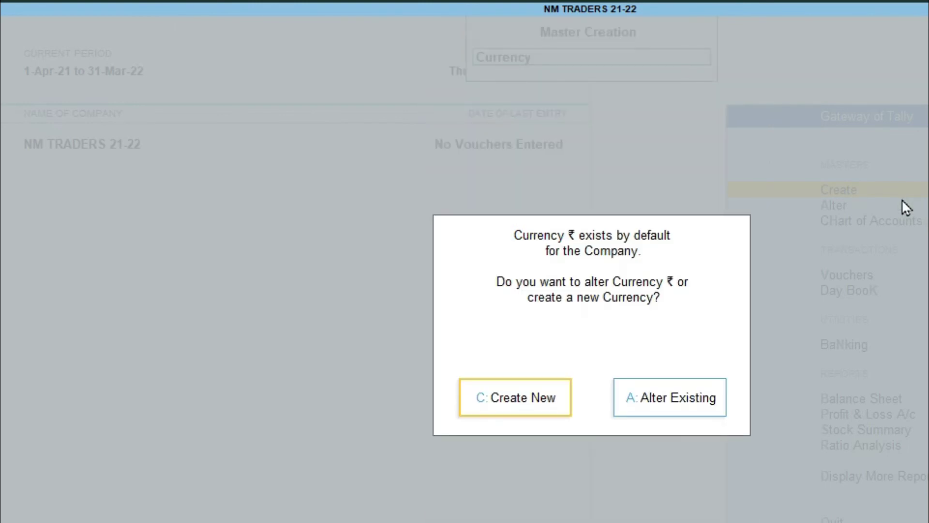
key("Return")
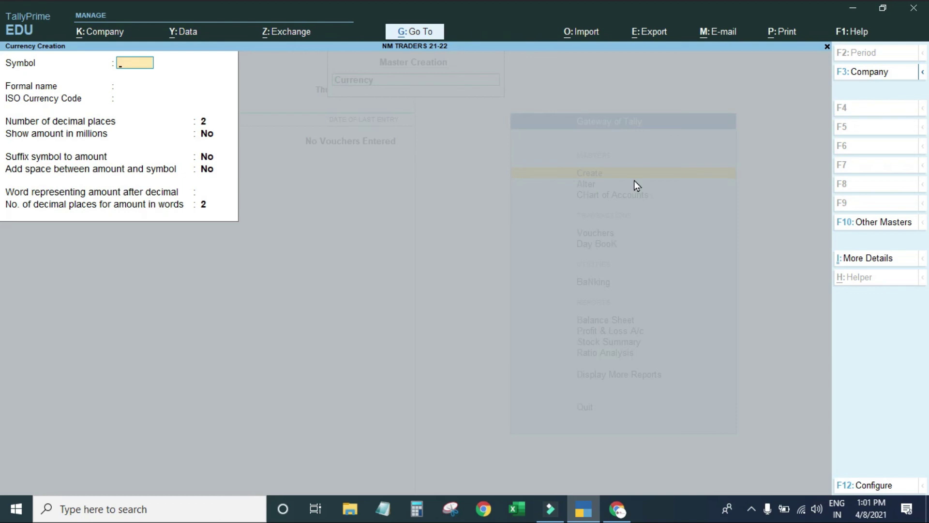
key("Escape")
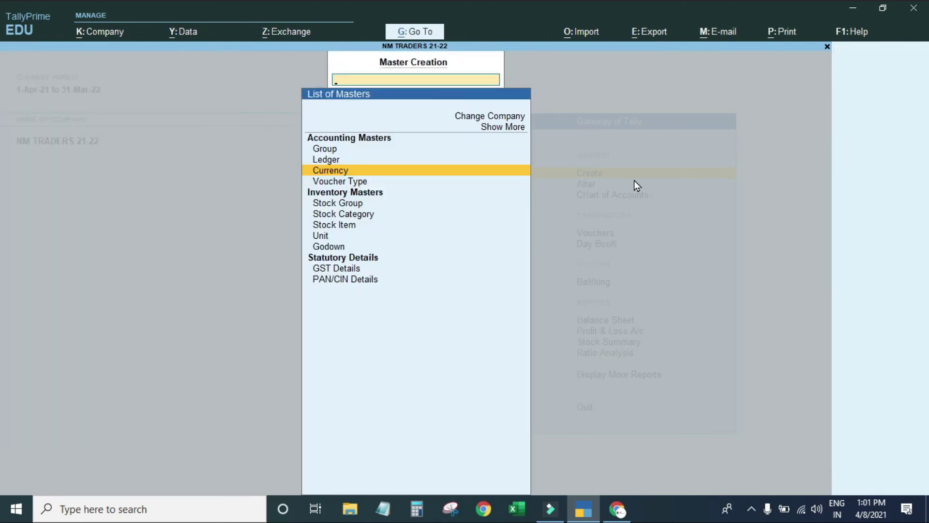
Open a blank Voucher Type Creation form, close it unfilled, and back out of Master Creation.
key("Down")
key("Return")
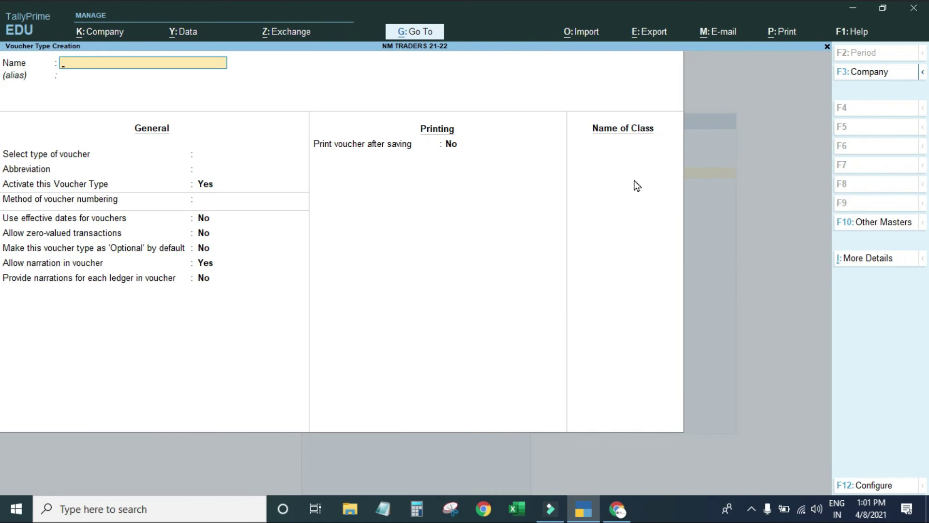
key("Escape")
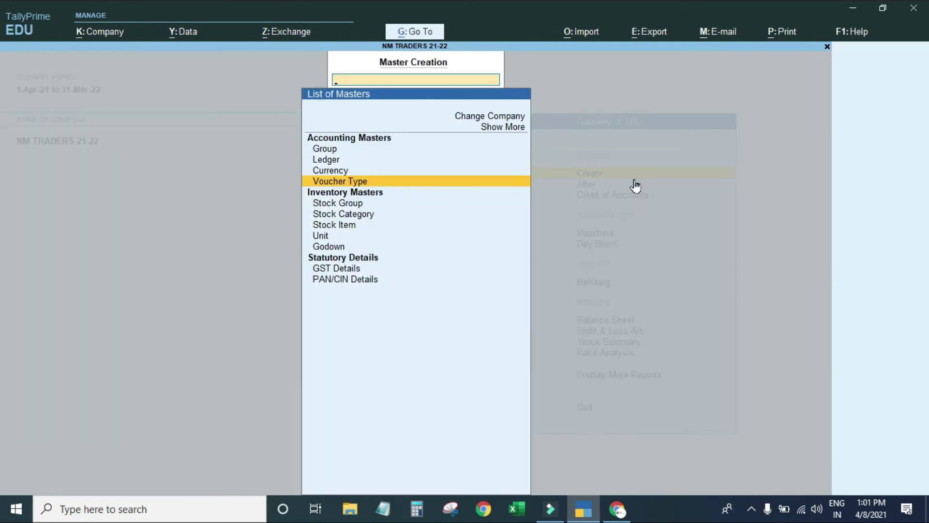
key("Escape")
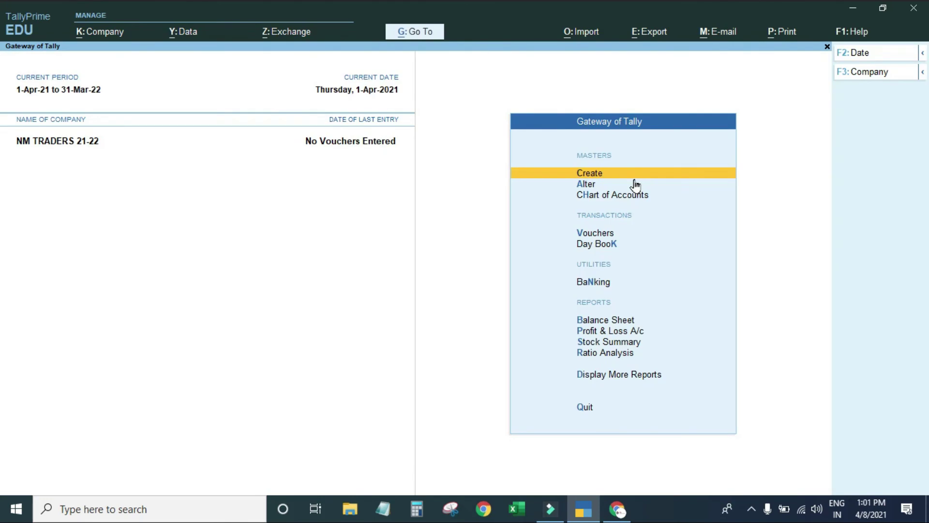